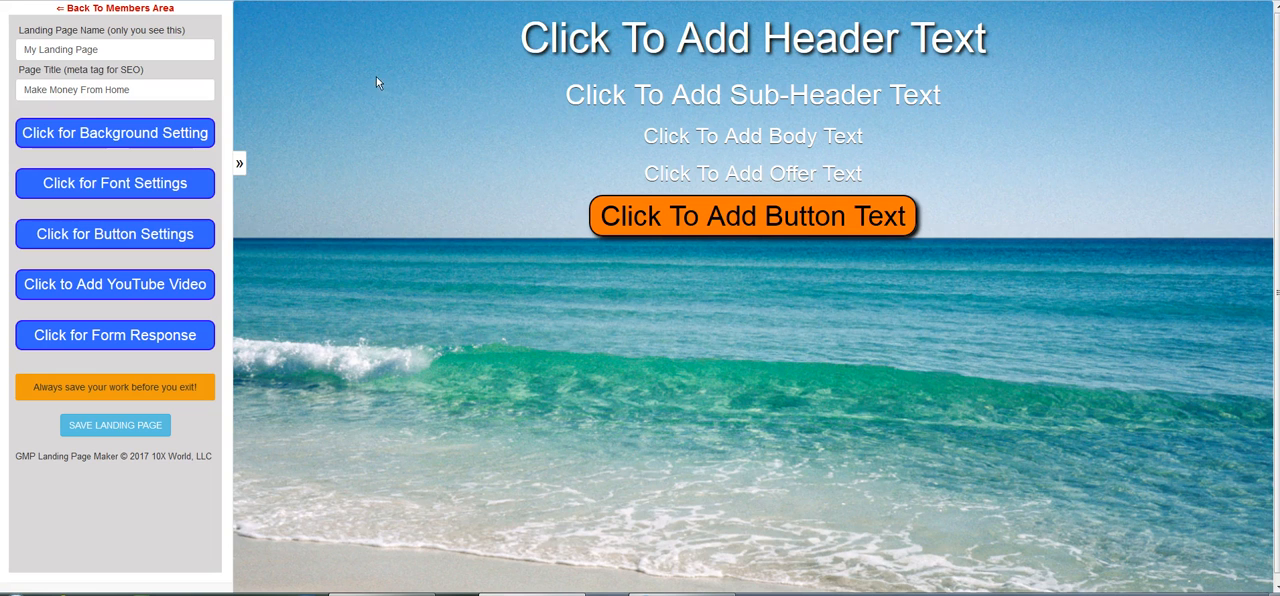
pyautogui.moveTo(105, 51); pyautogui.dragTo(6, 52)
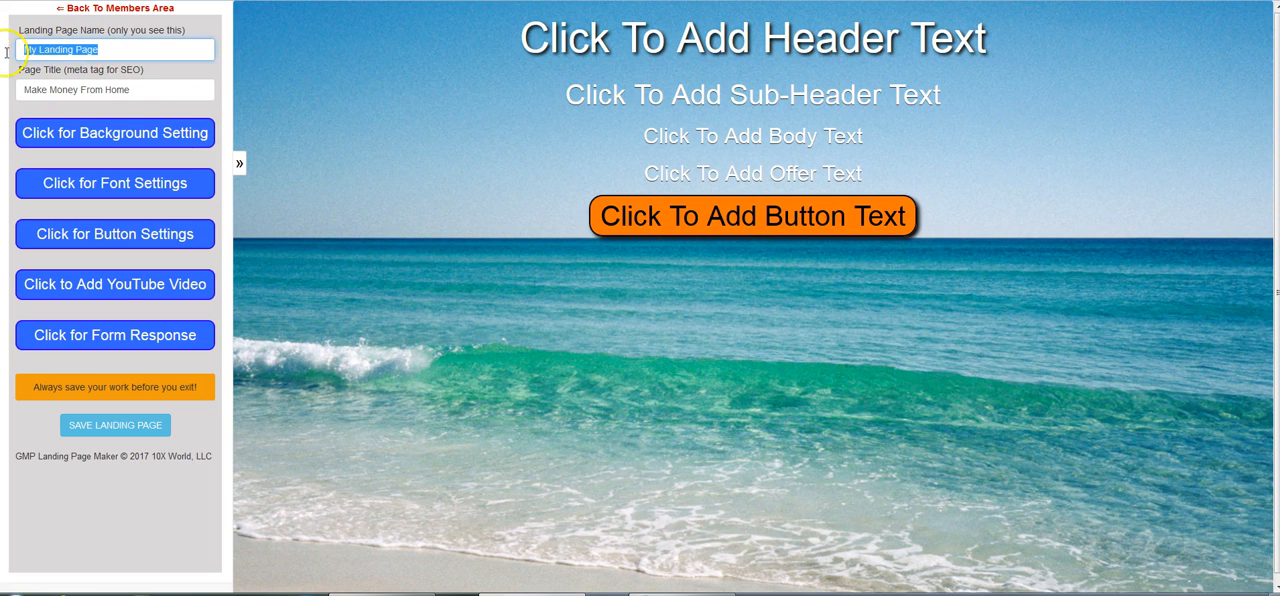
pyautogui.moveTo(152, 88)
pyautogui.mouseDown()
pyautogui.moveTo(17, 84)
pyautogui.moveTo(170, 77)
pyautogui.mouseUp()
pyautogui.click(66, 67)
pyautogui.click(175, 85)
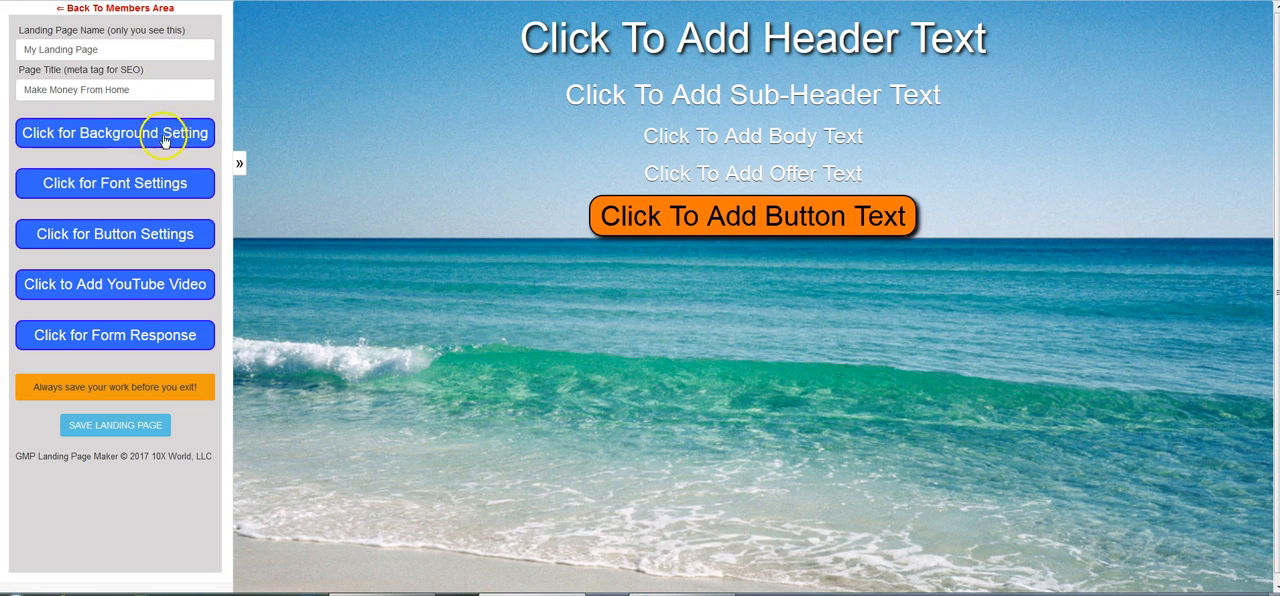
# Choose the resort pool and palm tree image from the library as the page background.
pyautogui.click(133, 137)
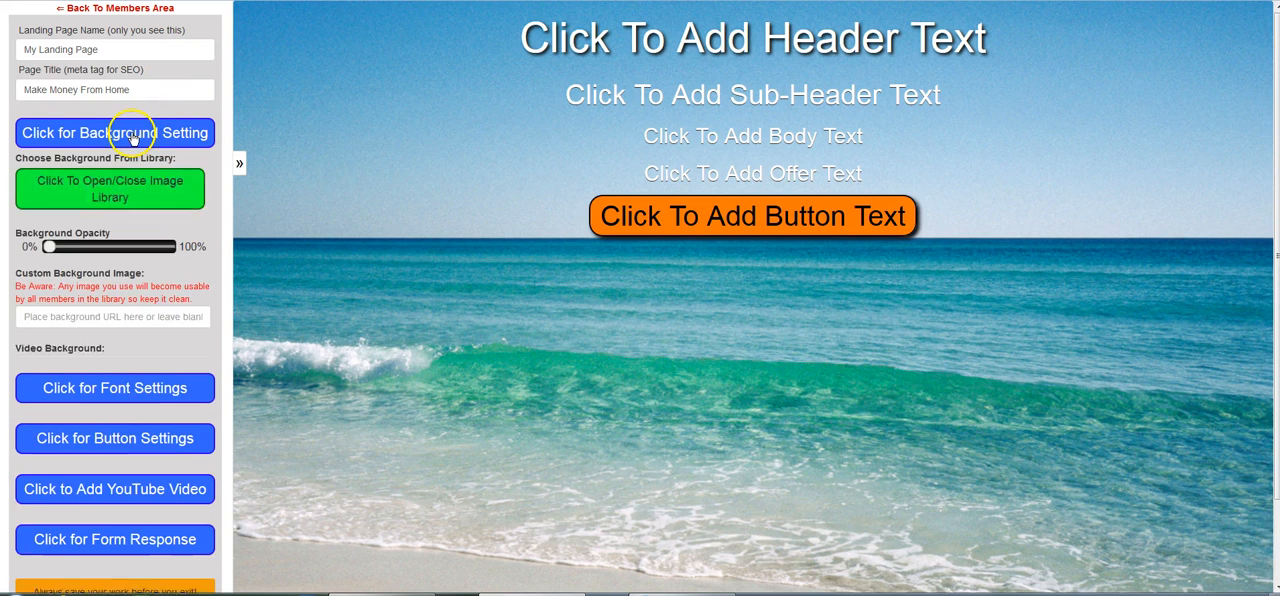
pyautogui.click(151, 184)
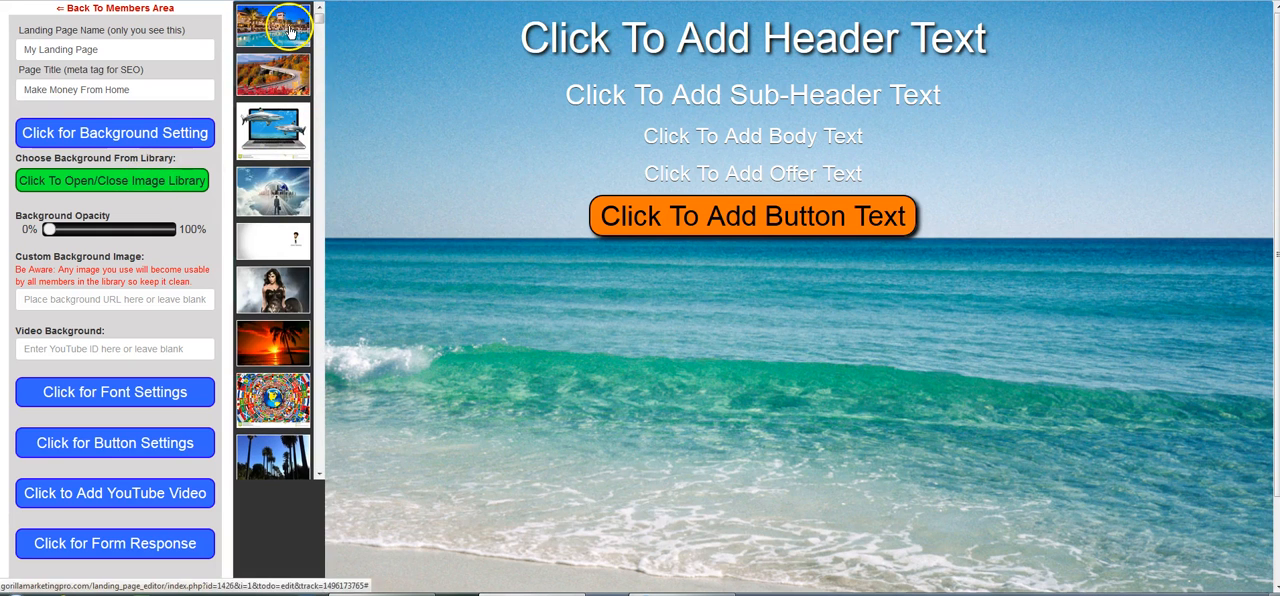
pyautogui.click(294, 38)
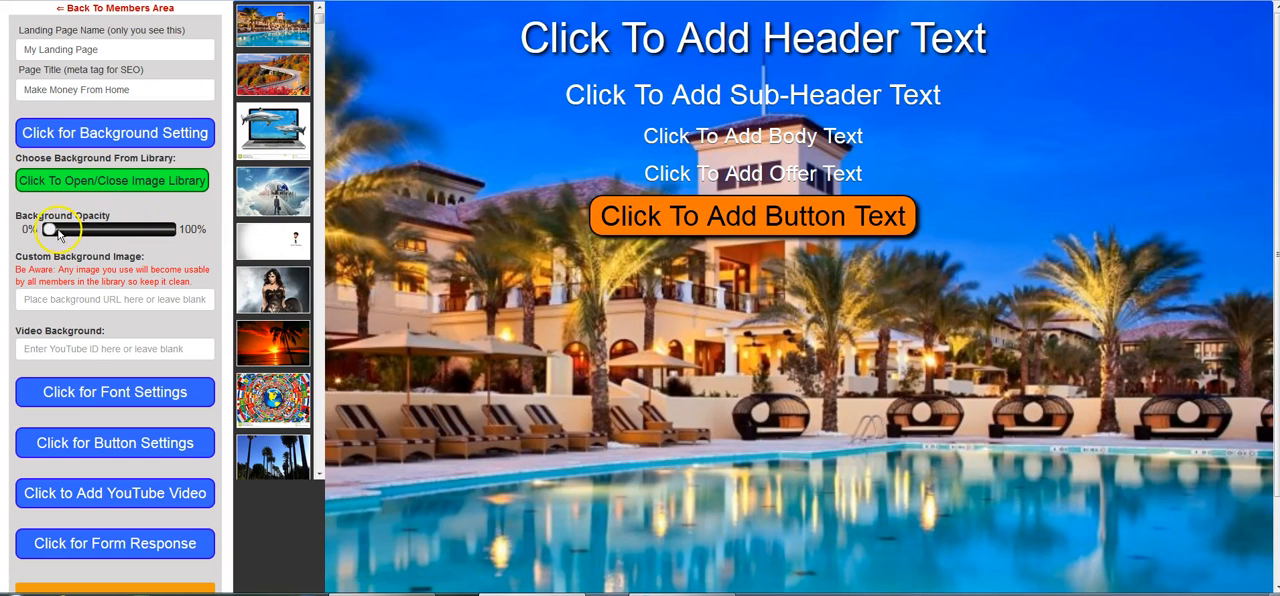
# Try a background opacity slightly above halfway, and return it to 0%.
pyautogui.moveTo(48, 230); pyautogui.dragTo(120, 230)
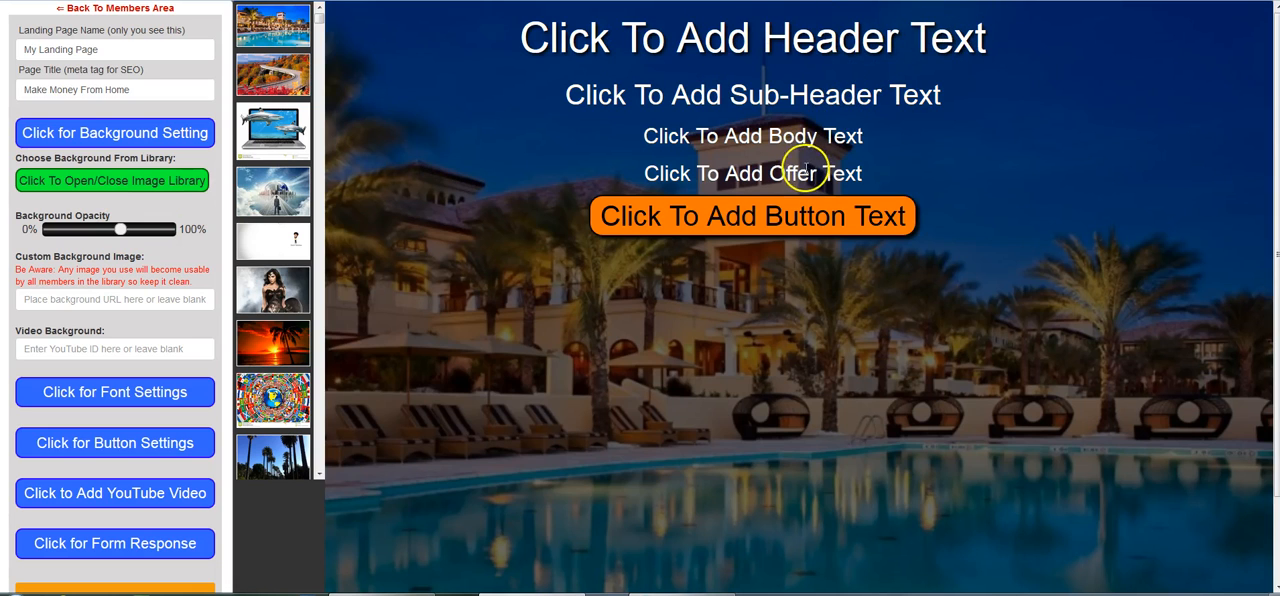
pyautogui.moveTo(120, 230); pyautogui.dragTo(48, 231)
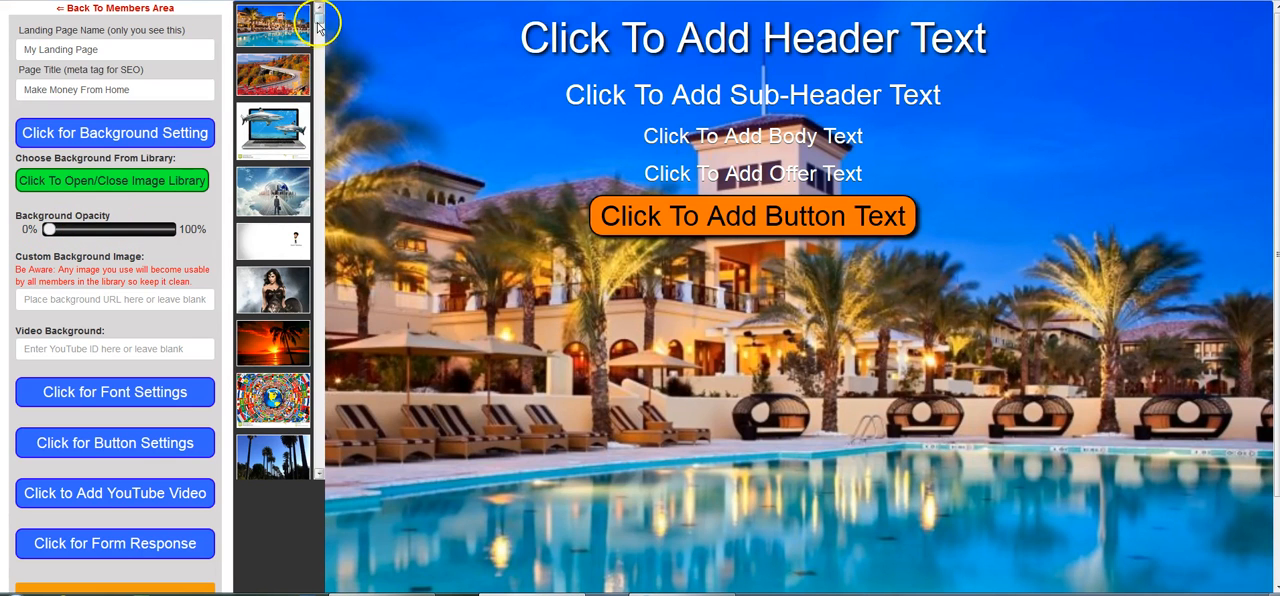
pyautogui.moveTo(319, 20)
pyautogui.mouseDown()
pyautogui.moveTo(314, 456)
pyautogui.moveTo(314, 94)
pyautogui.moveTo(330, 9)
pyautogui.mouseUp()
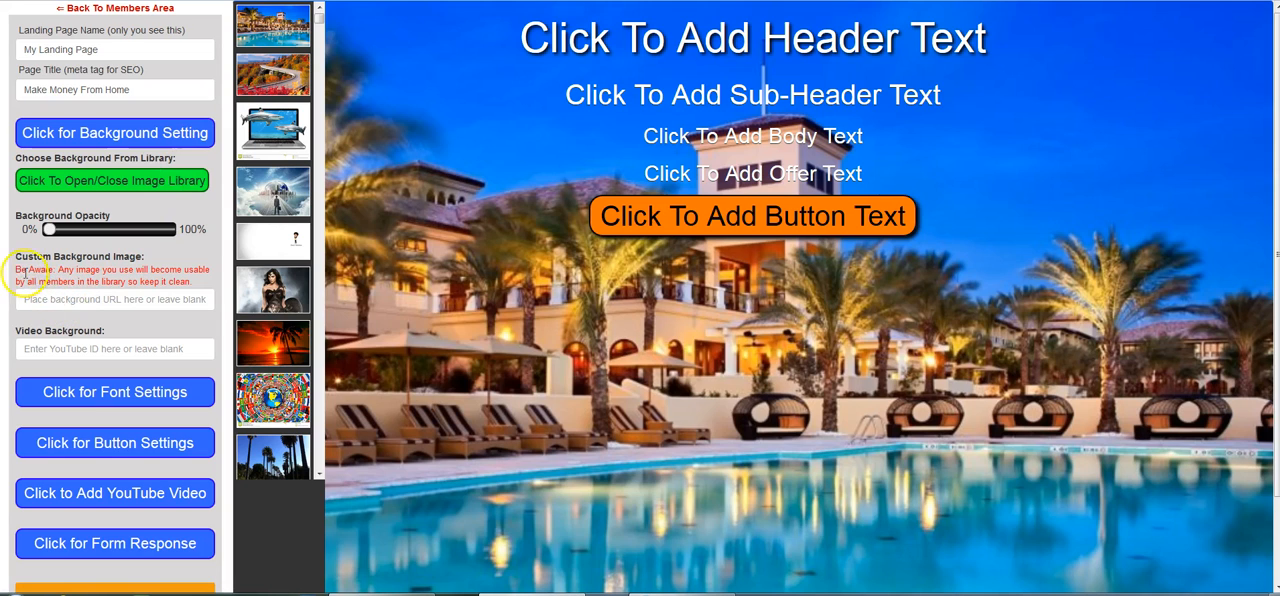
pyautogui.moveTo(12, 256); pyautogui.dragTo(177, 260)
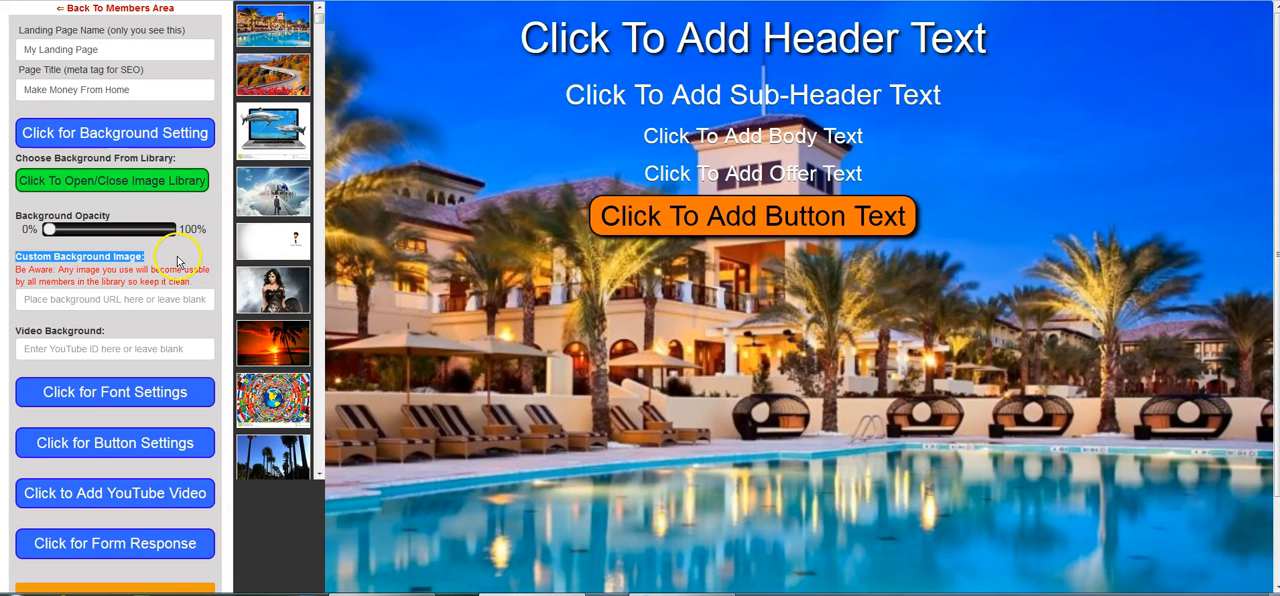
pyautogui.click(17, 331)
pyautogui.moveTo(17, 331); pyautogui.dragTo(107, 338)
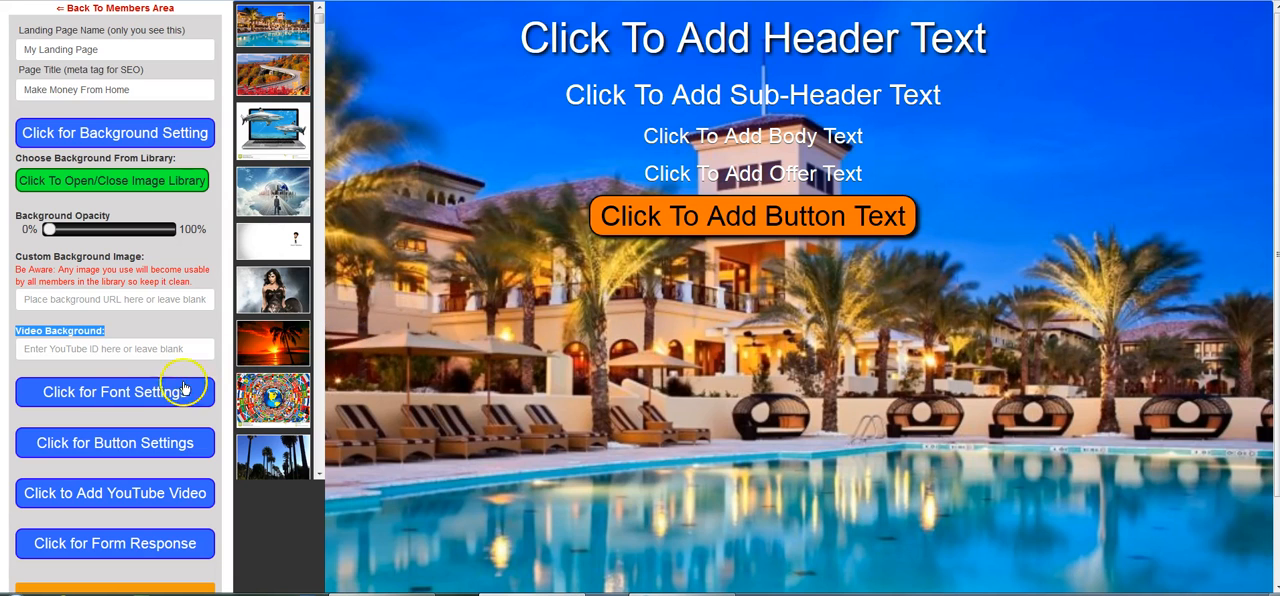
# Look through the color, size and style choices for the headline text in the font settings.
pyautogui.click(128, 394)
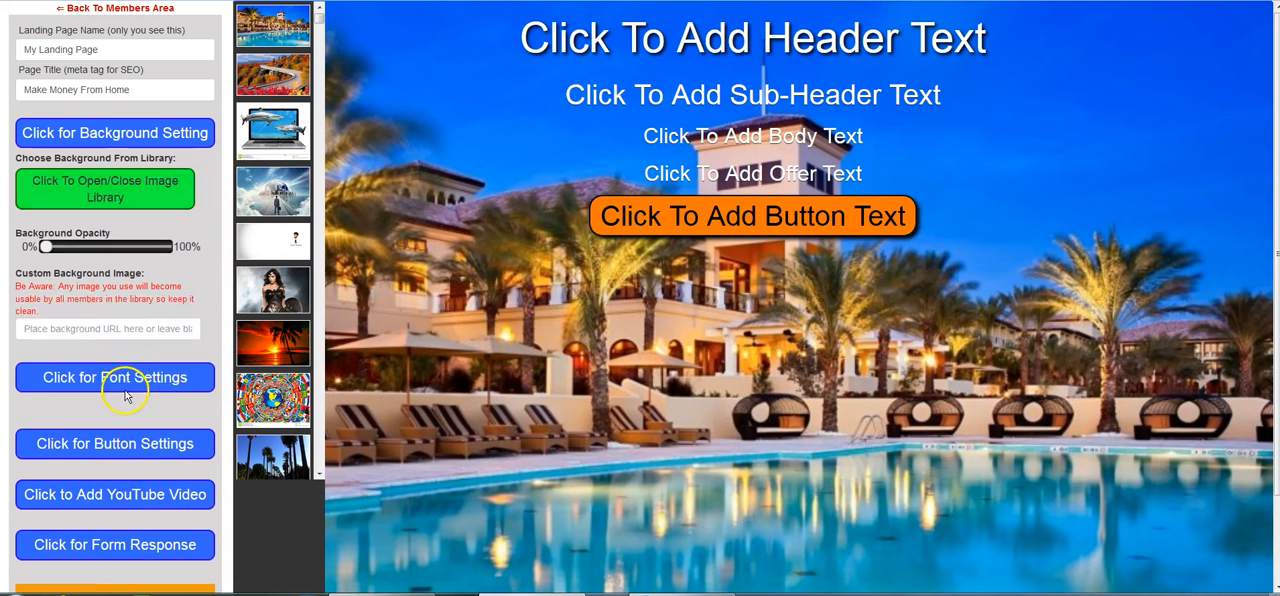
pyautogui.click(48, 244)
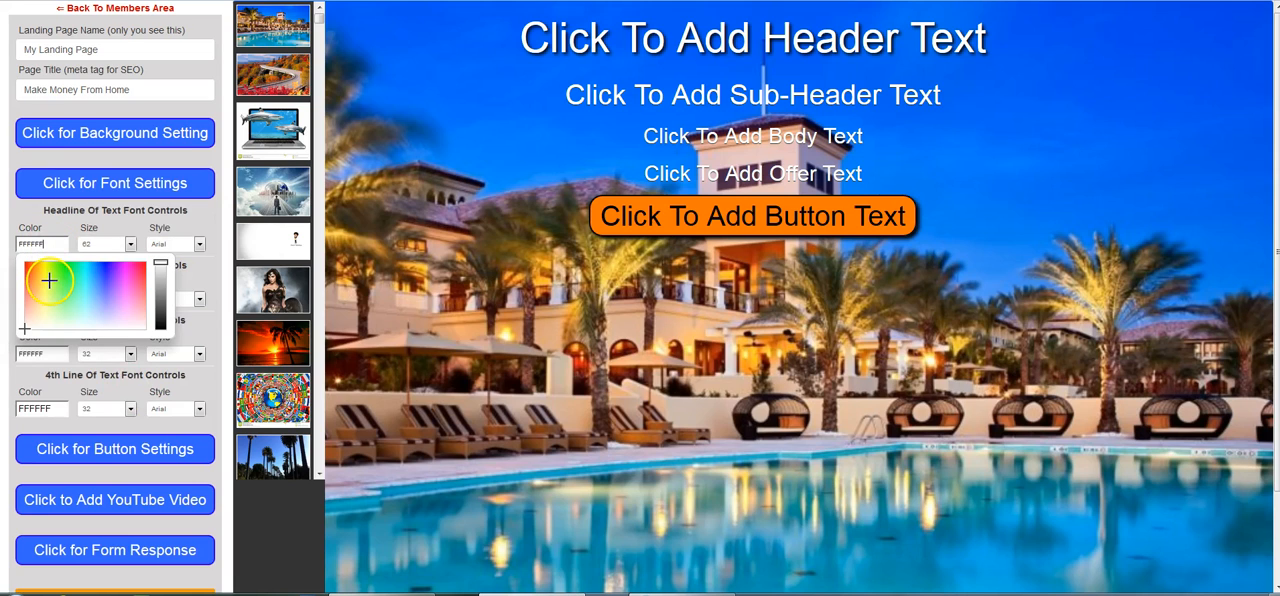
pyautogui.click(130, 244)
pyautogui.click(130, 246)
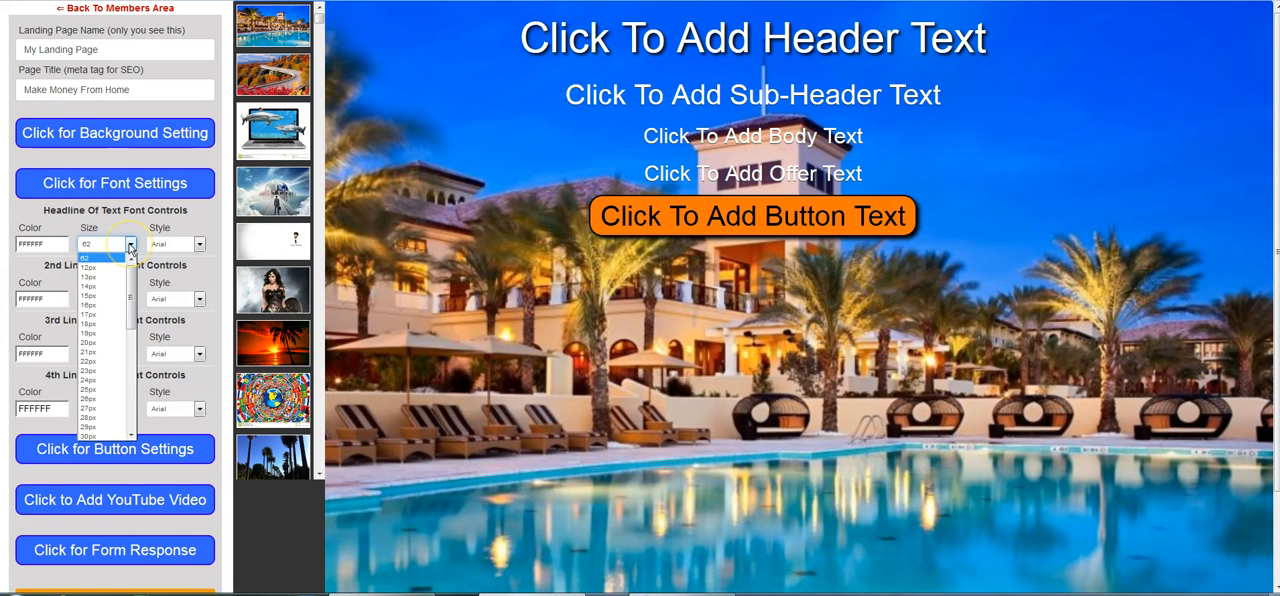
pyautogui.click(199, 245)
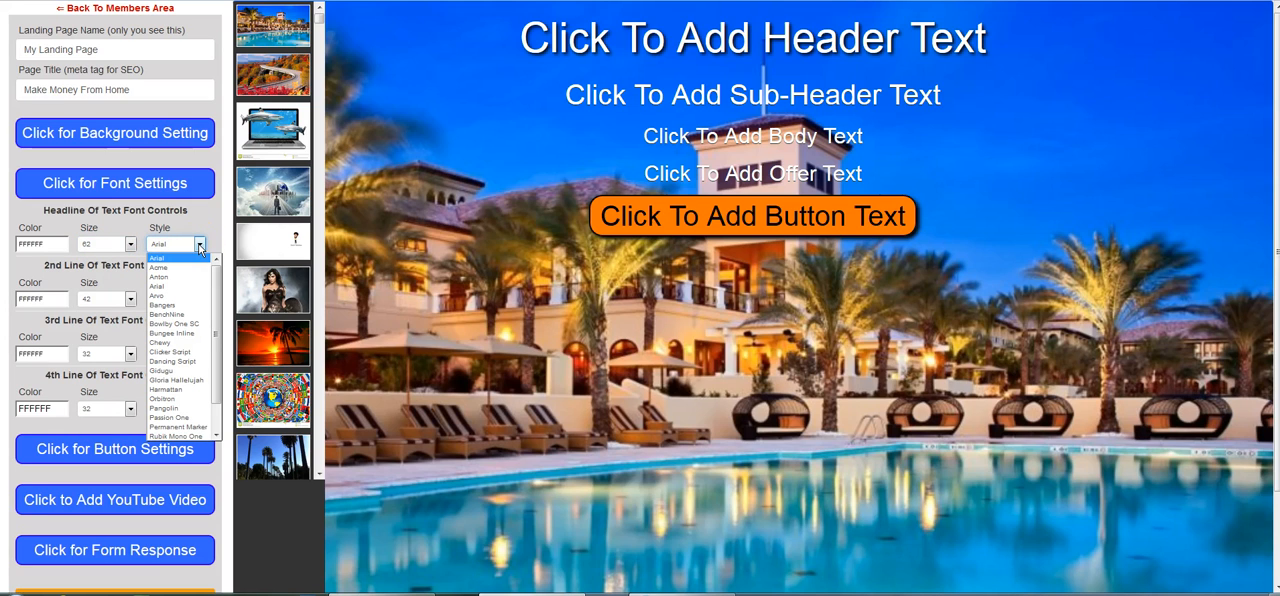
# Review the button color, font color and font size choices in the button settings.
pyautogui.click(108, 451)
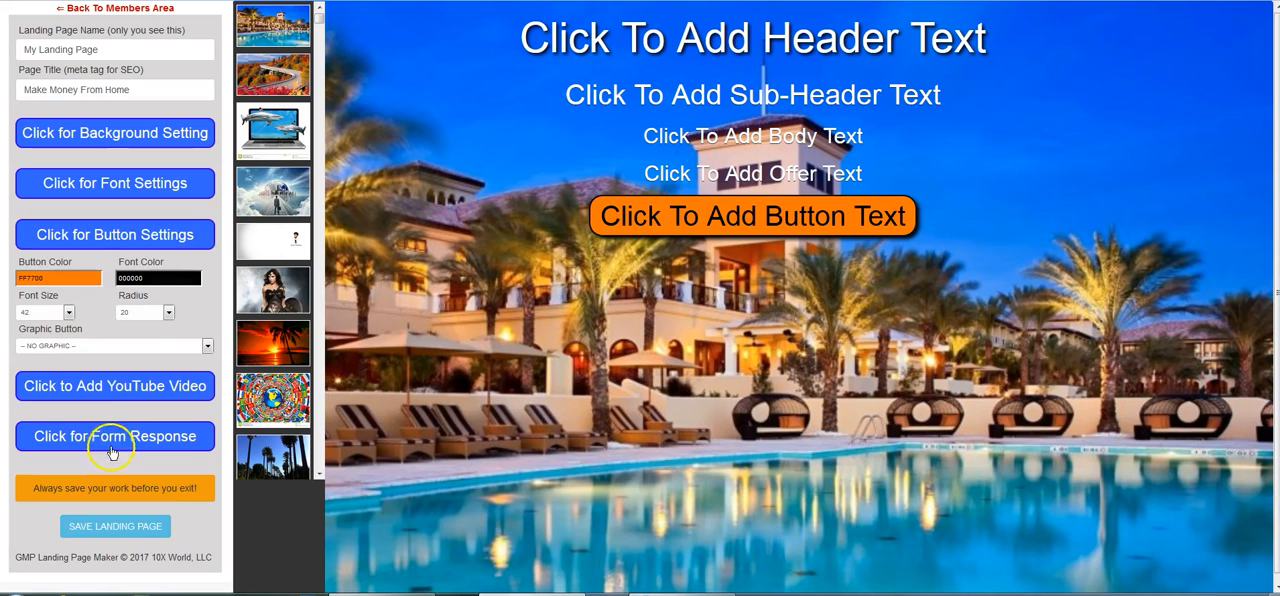
pyautogui.click(67, 279)
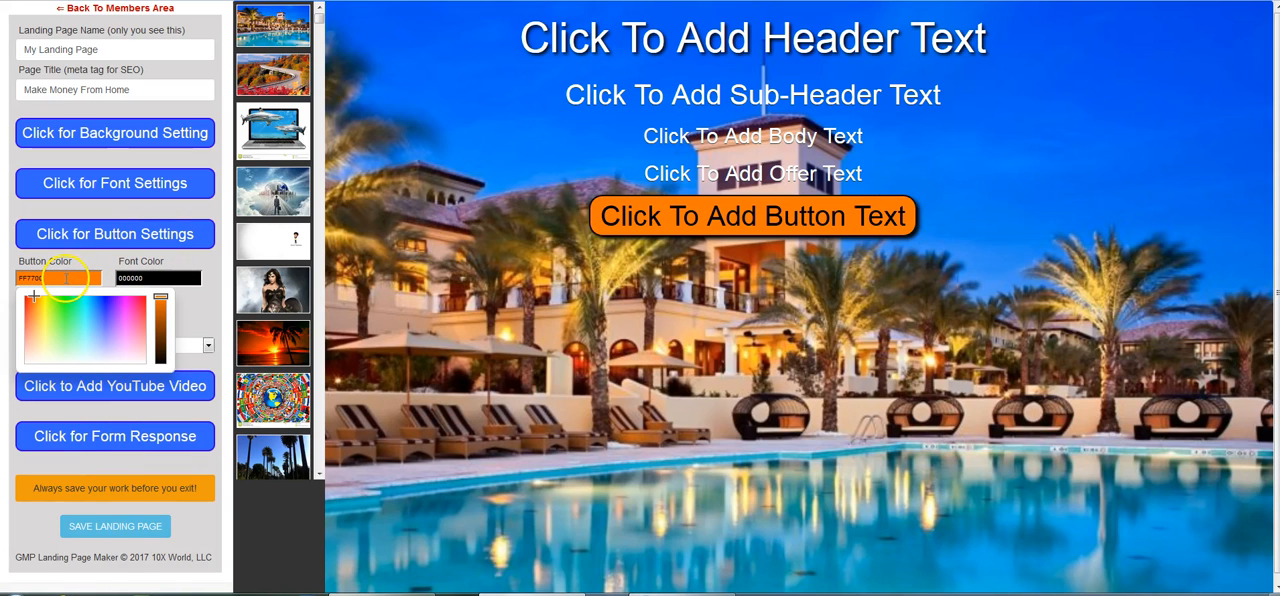
pyautogui.click(155, 278)
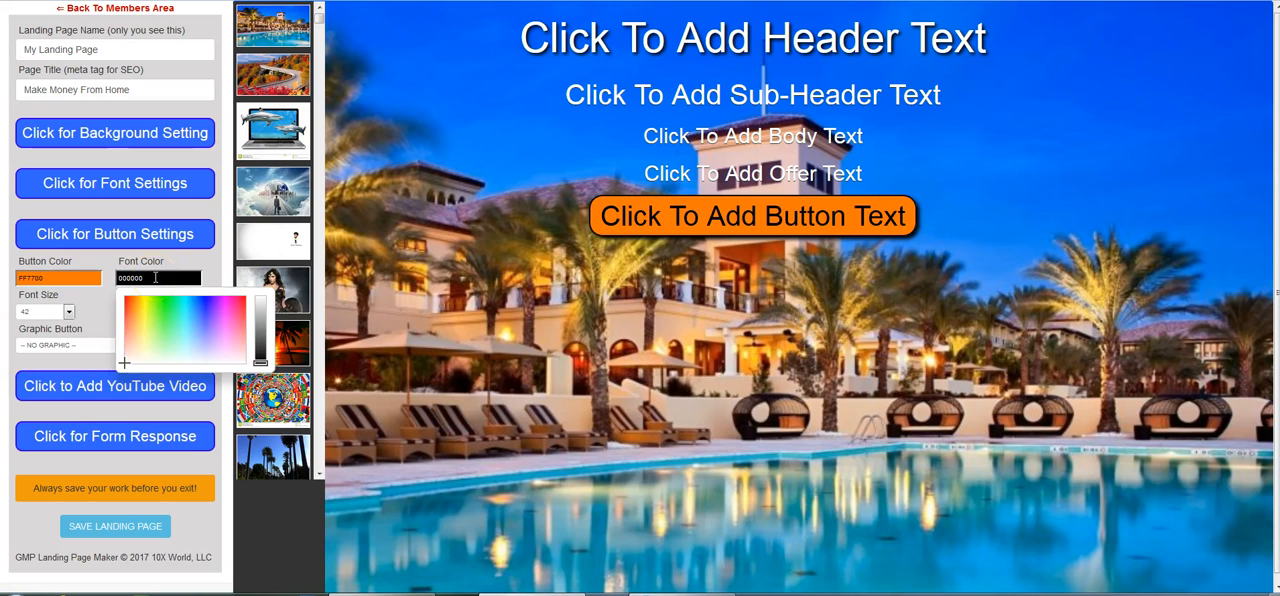
pyautogui.click(69, 314)
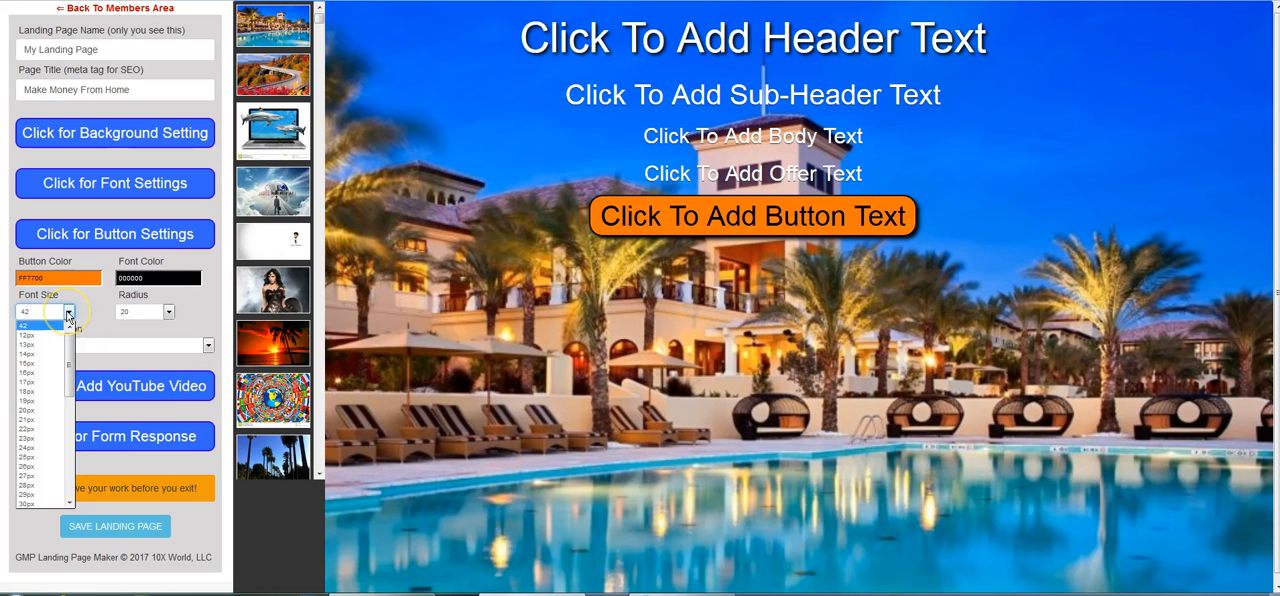
# Try a button corner radius of 0, and set the radius to 40.
pyautogui.click(168, 312)
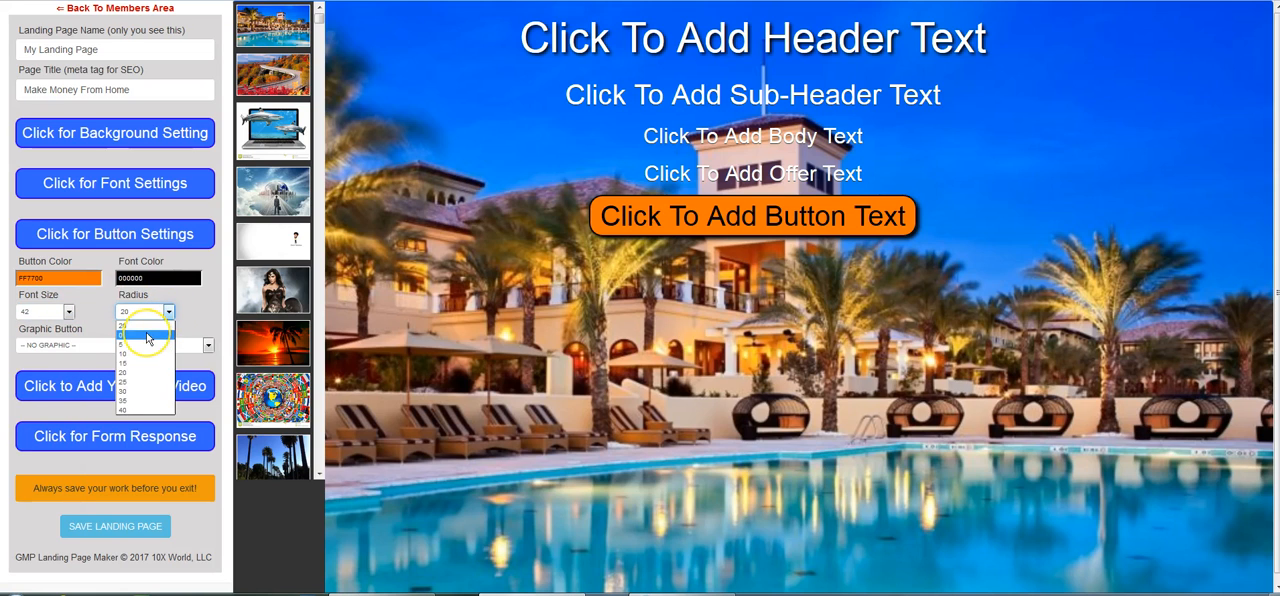
pyautogui.click(147, 335)
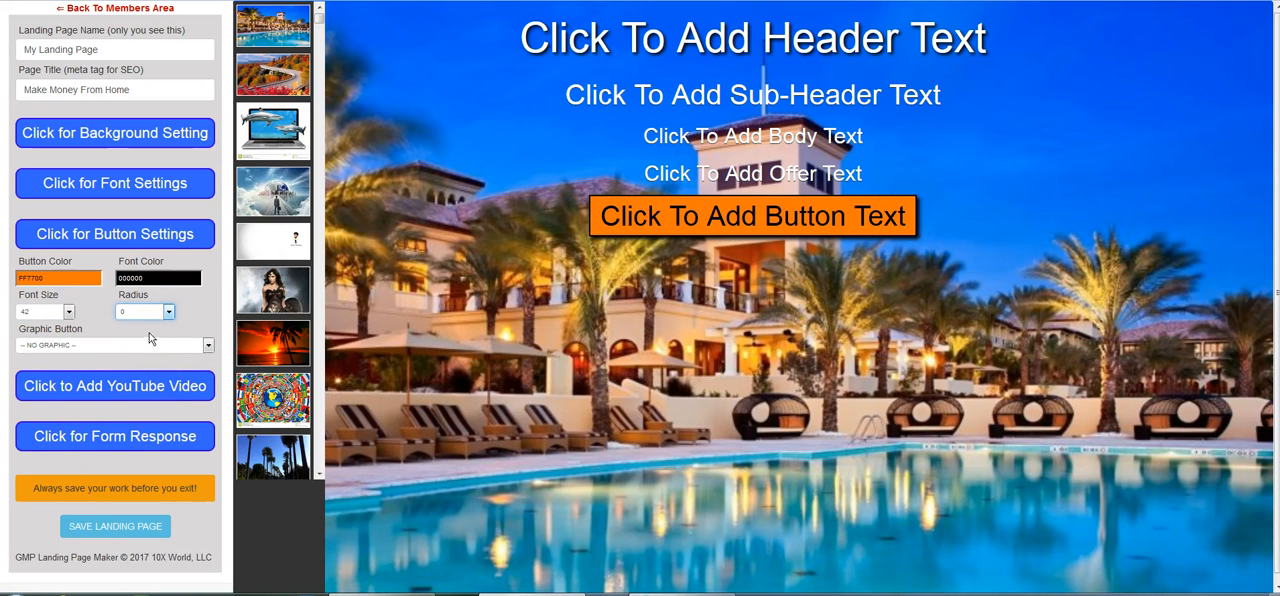
pyautogui.click(168, 312)
pyautogui.click(135, 427)
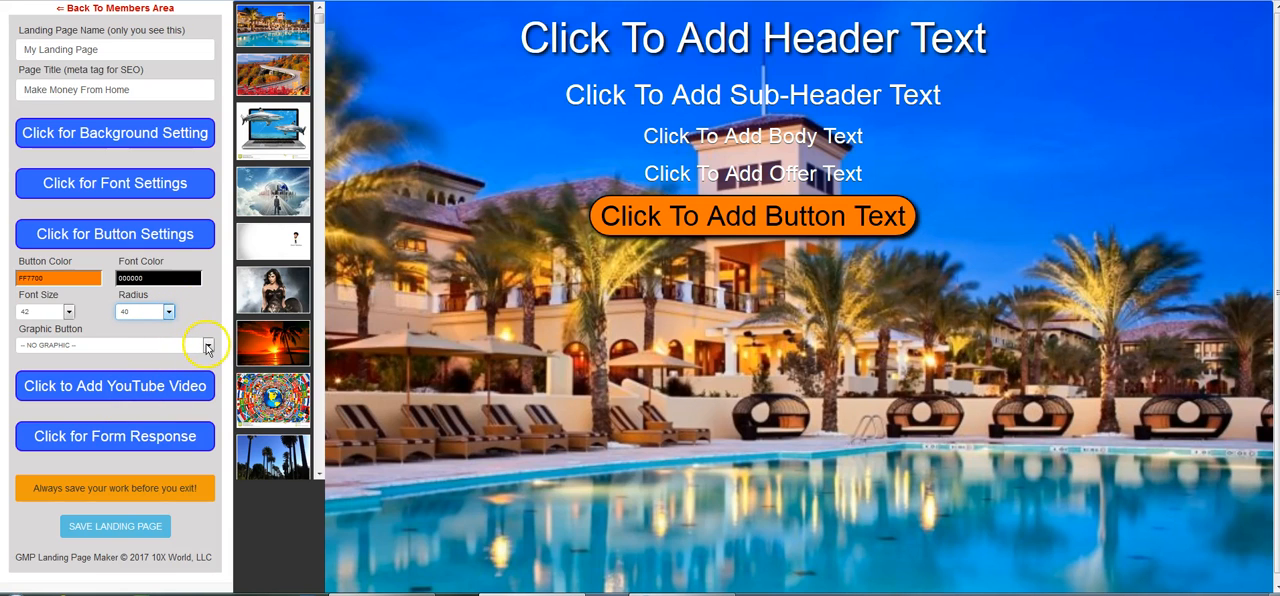
# Try the "3.png - Register Now" graphic button, and replace it with "6.png - 100% Absolutely Free".
pyautogui.click(208, 345)
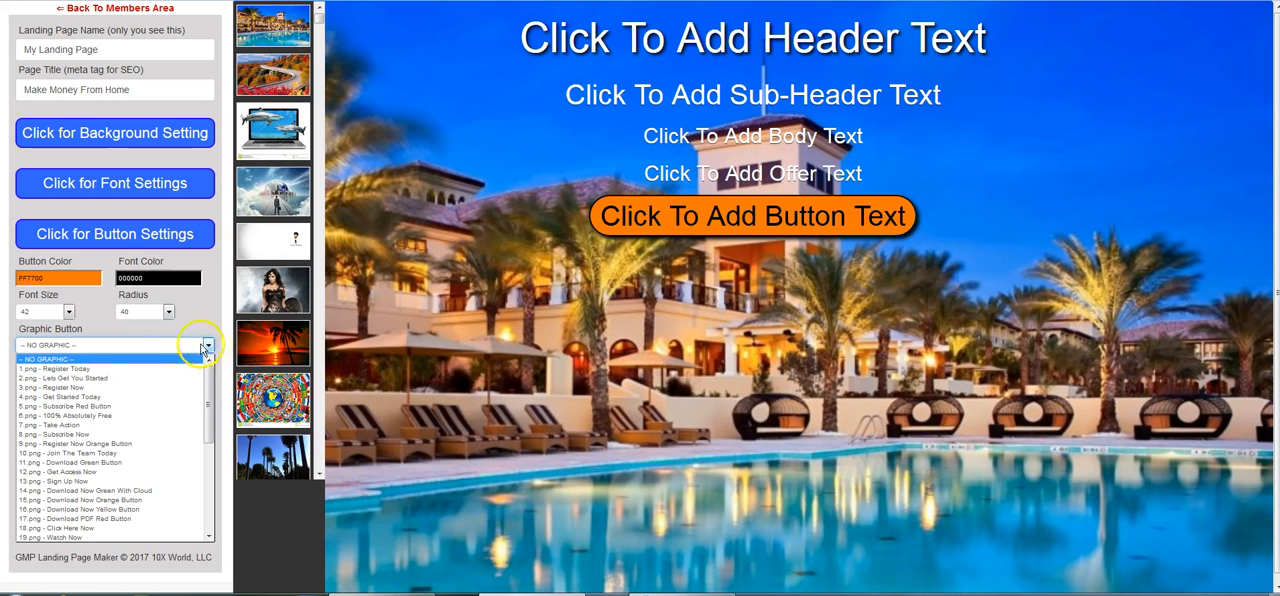
pyautogui.click(95, 388)
pyautogui.click(208, 345)
pyautogui.click(150, 416)
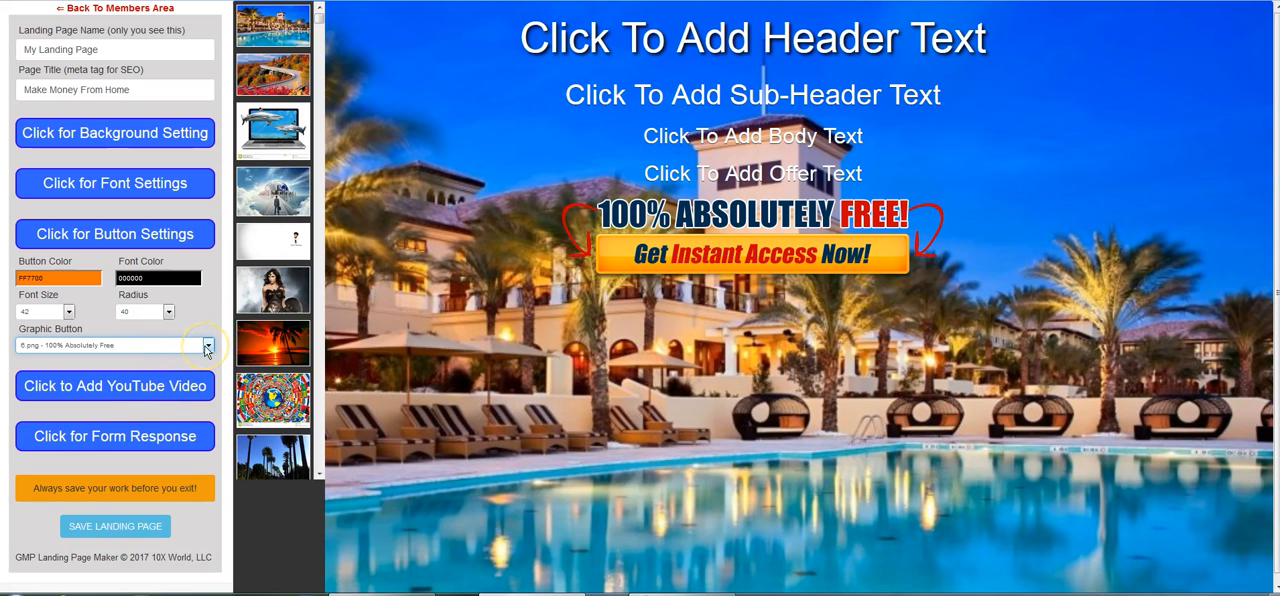
# Add the prefilled YouTube video to the landing page and select its video ID.
pyautogui.click(135, 389)
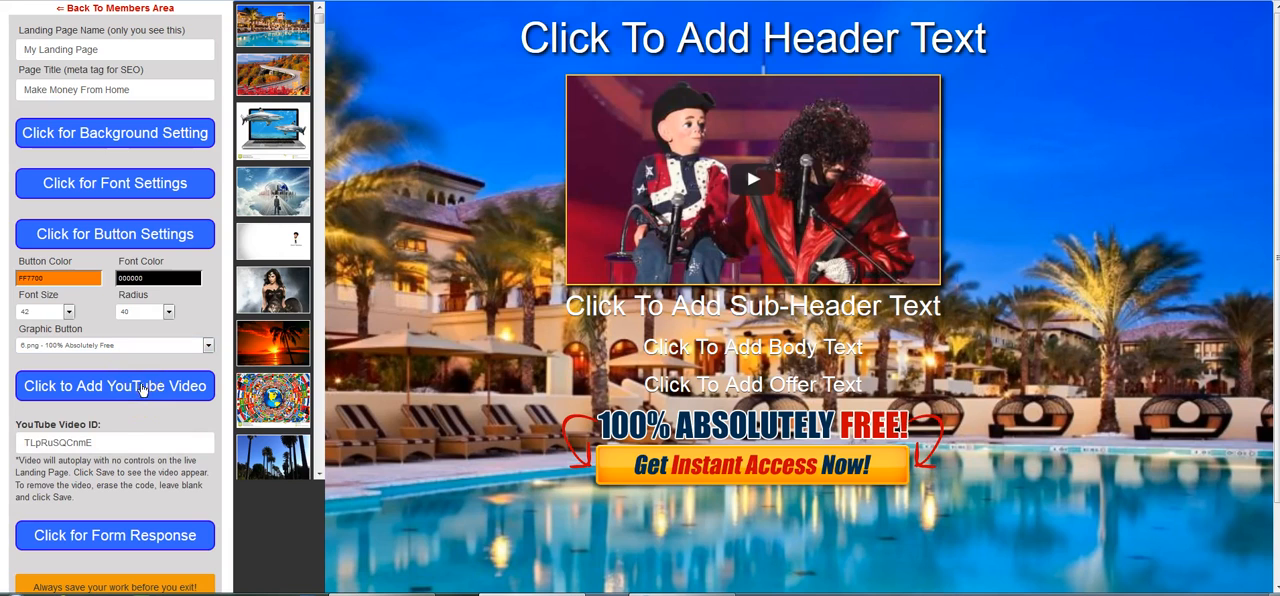
pyautogui.moveTo(112, 442); pyautogui.dragTo(10, 441)
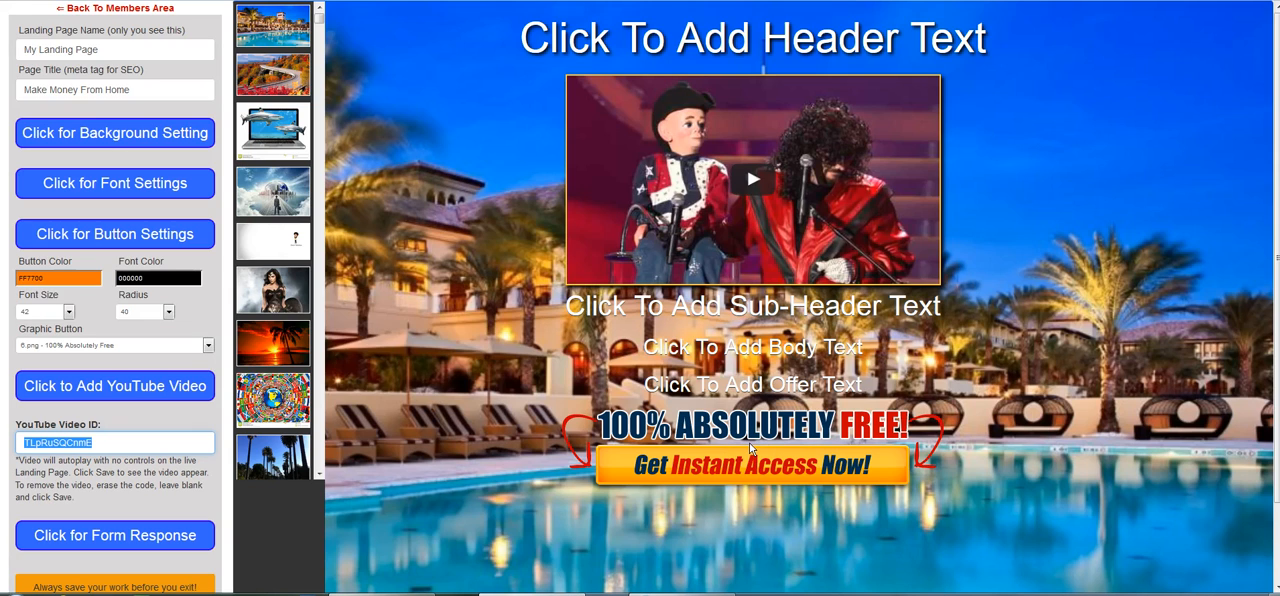
# Set the form response to send leads to "Custom URL - Enter Below -".
pyautogui.click(133, 537)
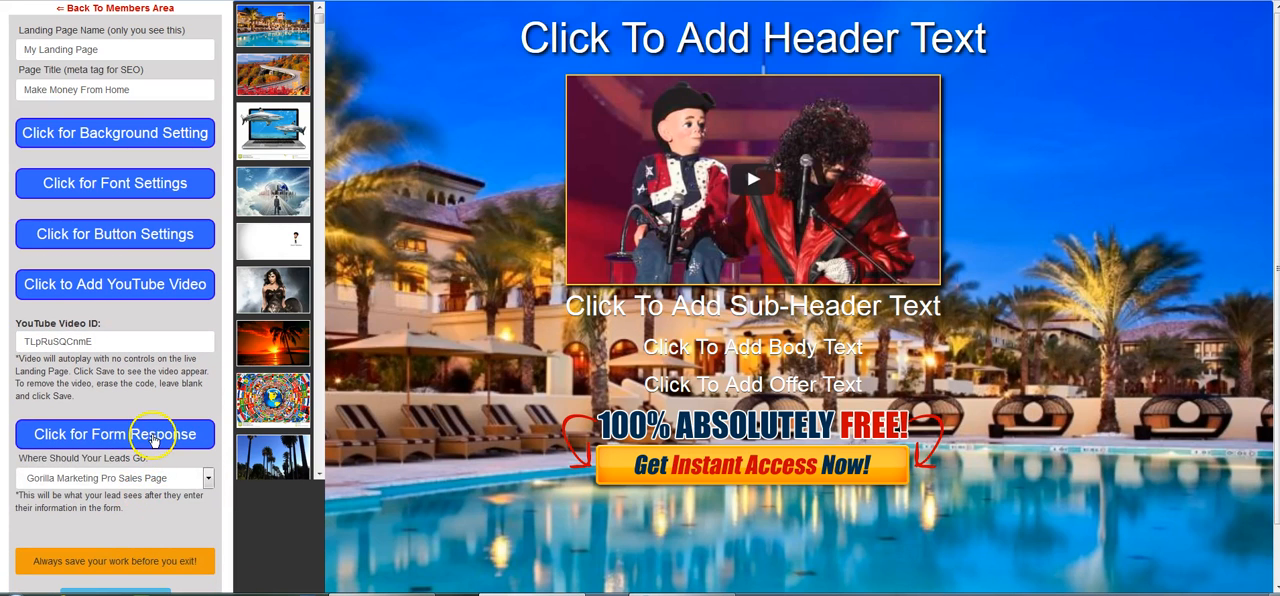
pyautogui.click(208, 479)
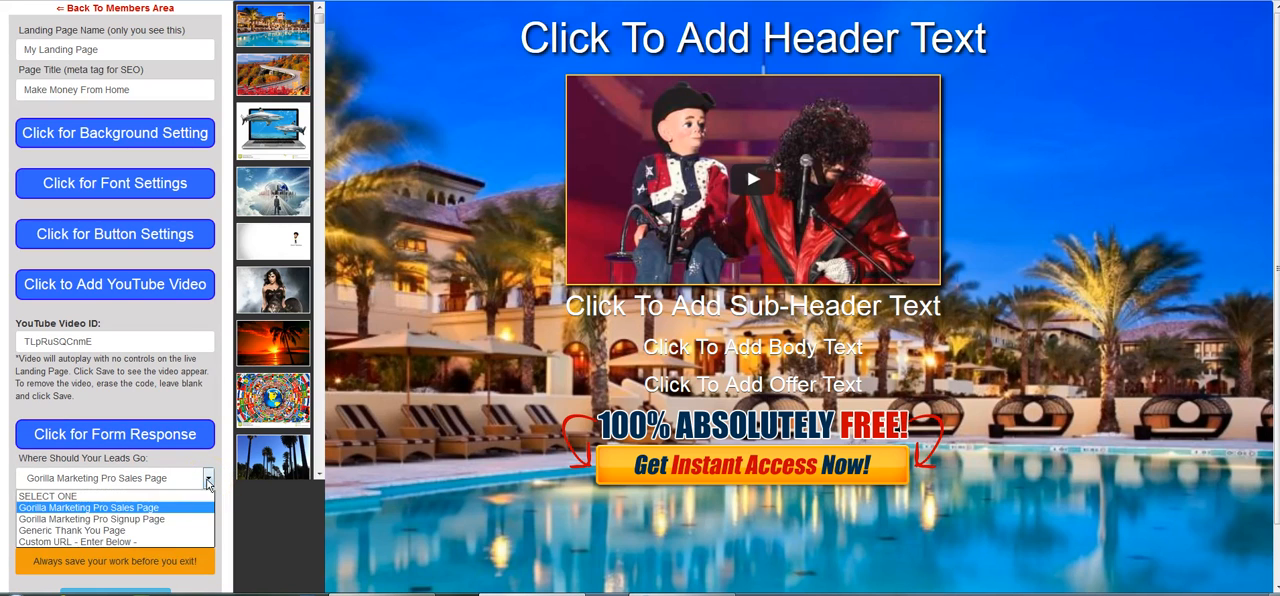
pyautogui.click(138, 543)
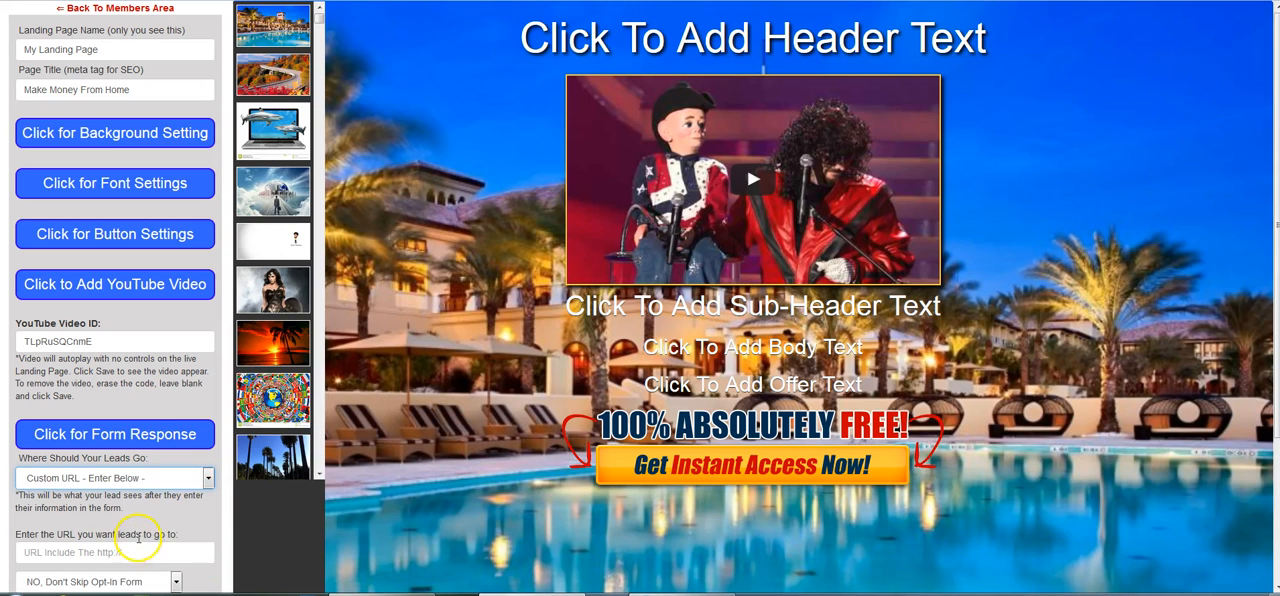
# Examine the field for the custom URL that leads go to in the form response settings.
pyautogui.scroll(-3, 240, 505)
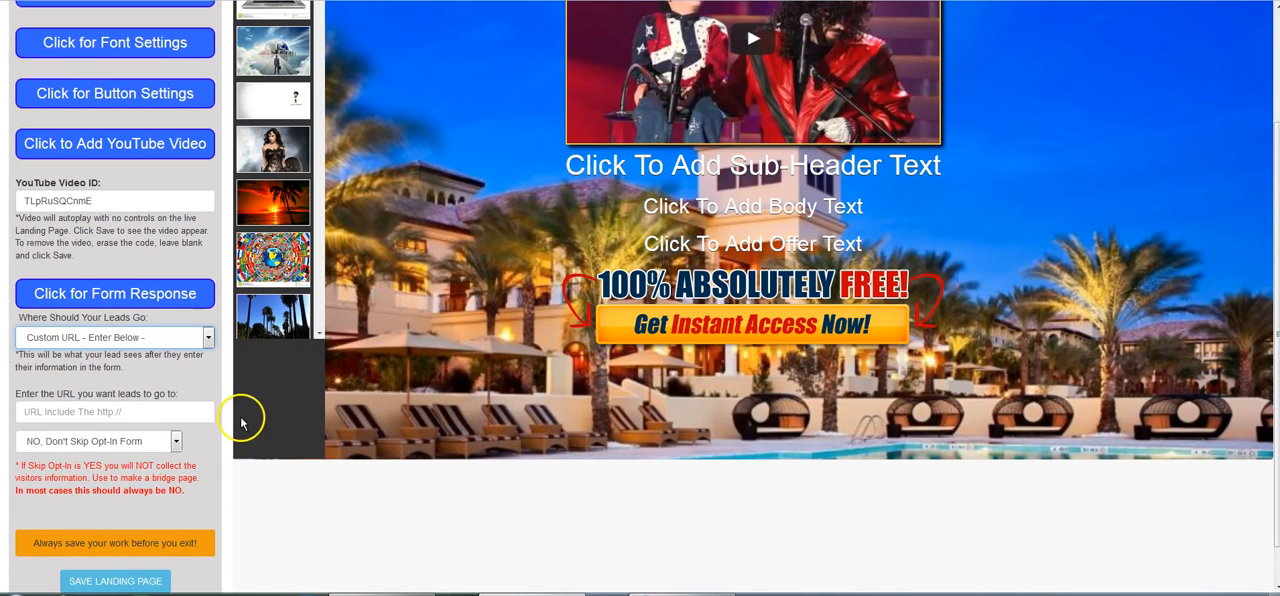
pyautogui.click(112, 412)
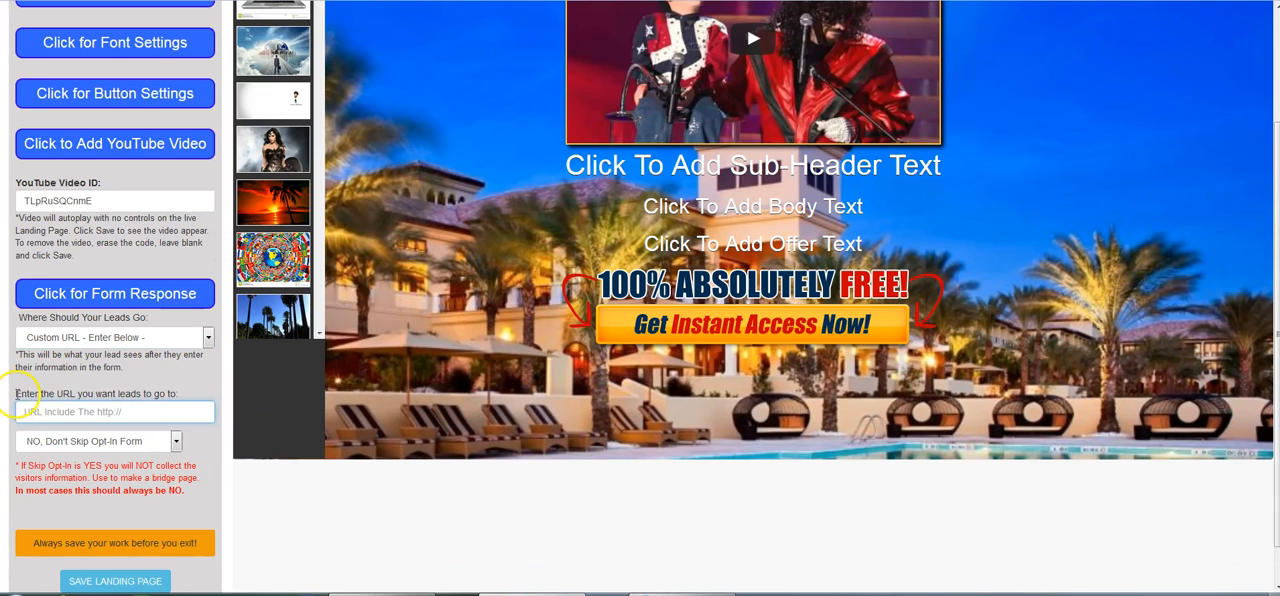
pyautogui.moveTo(15, 394); pyautogui.dragTo(201, 395)
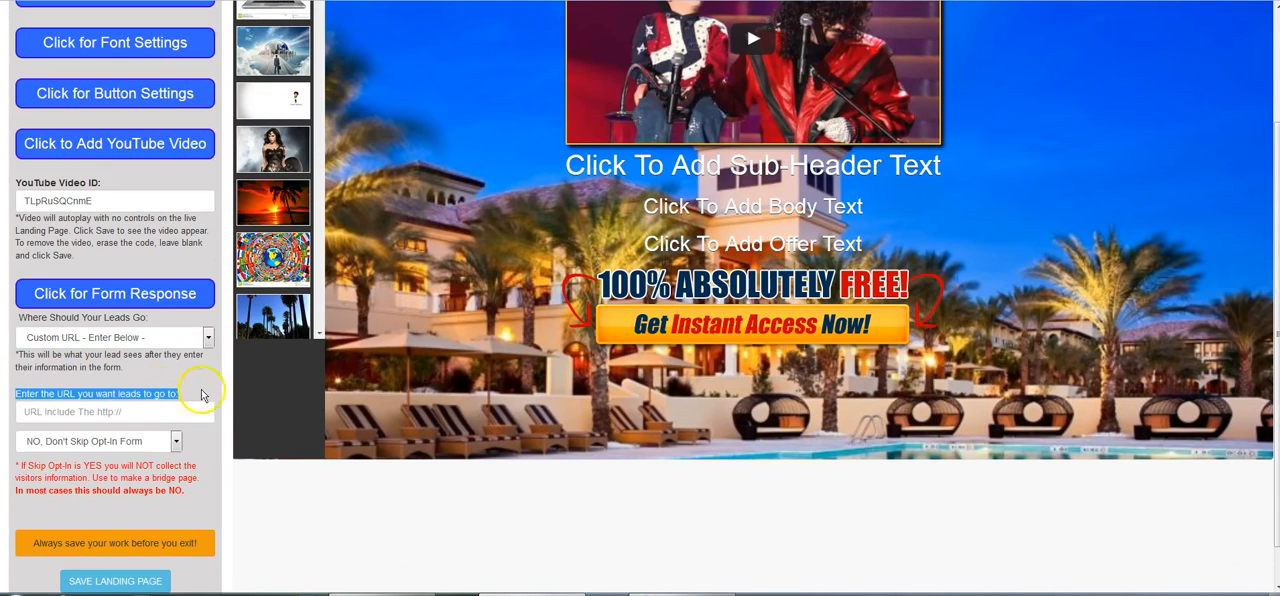
pyautogui.click(128, 416)
pyautogui.click(158, 413)
pyautogui.click(15, 400)
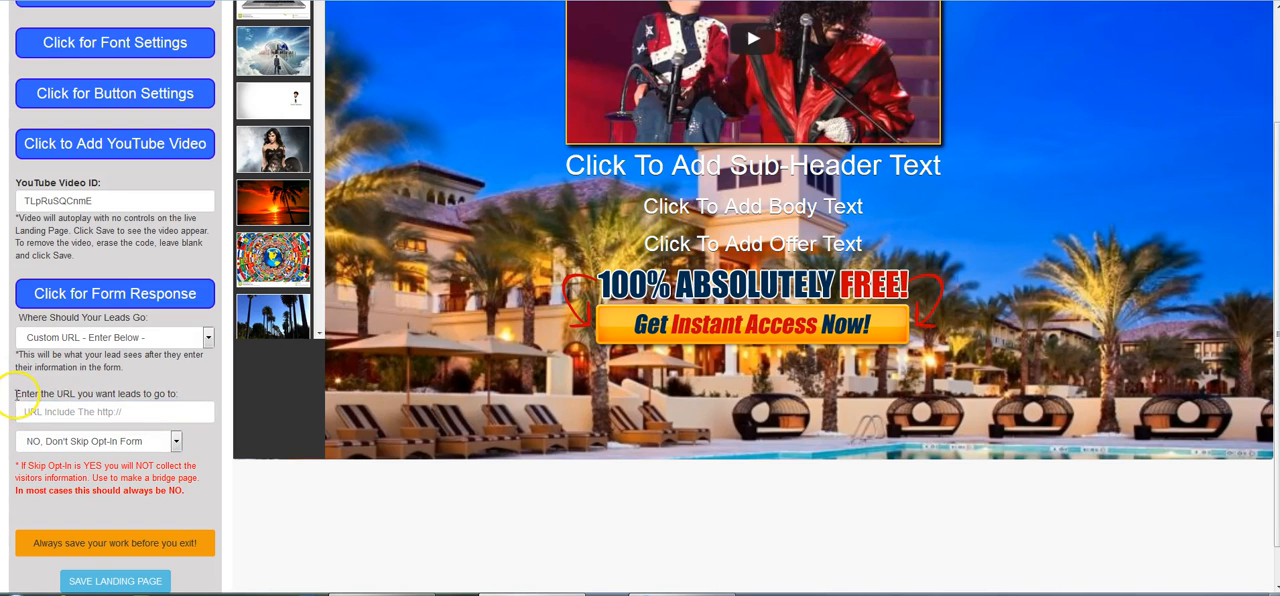
pyautogui.moveTo(16, 394); pyautogui.dragTo(185, 398)
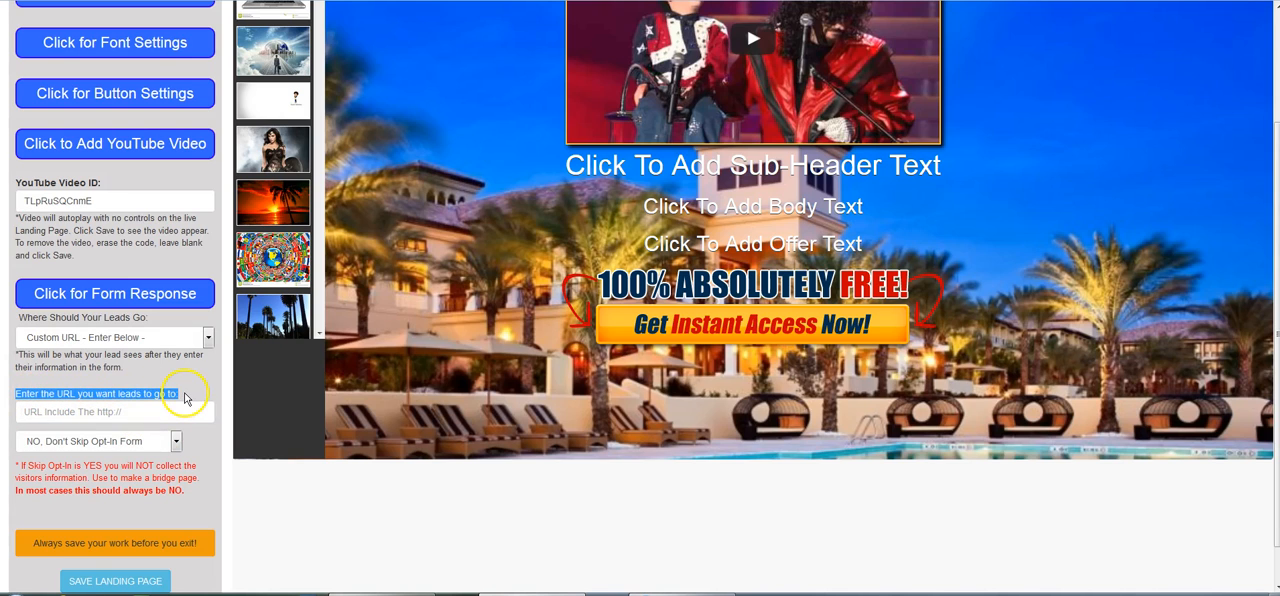
pyautogui.click(155, 414)
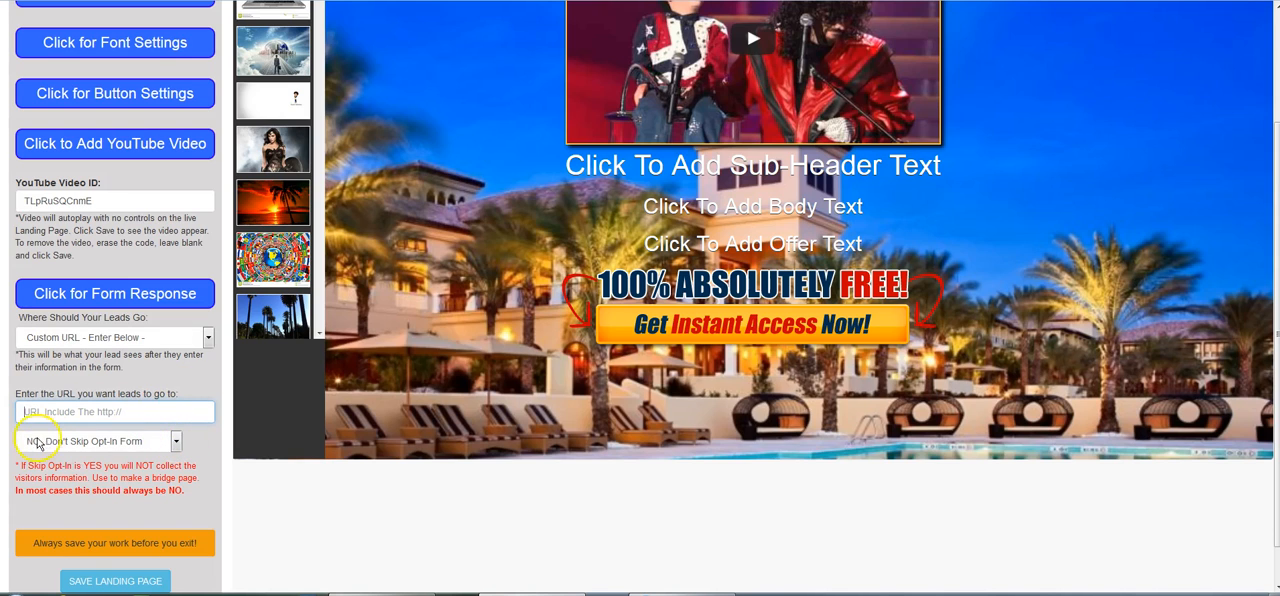
# Review the options for skipping the opt-in form, leaving "NO, Don't Skip Opt-In Form" selected.
pyautogui.click(176, 444)
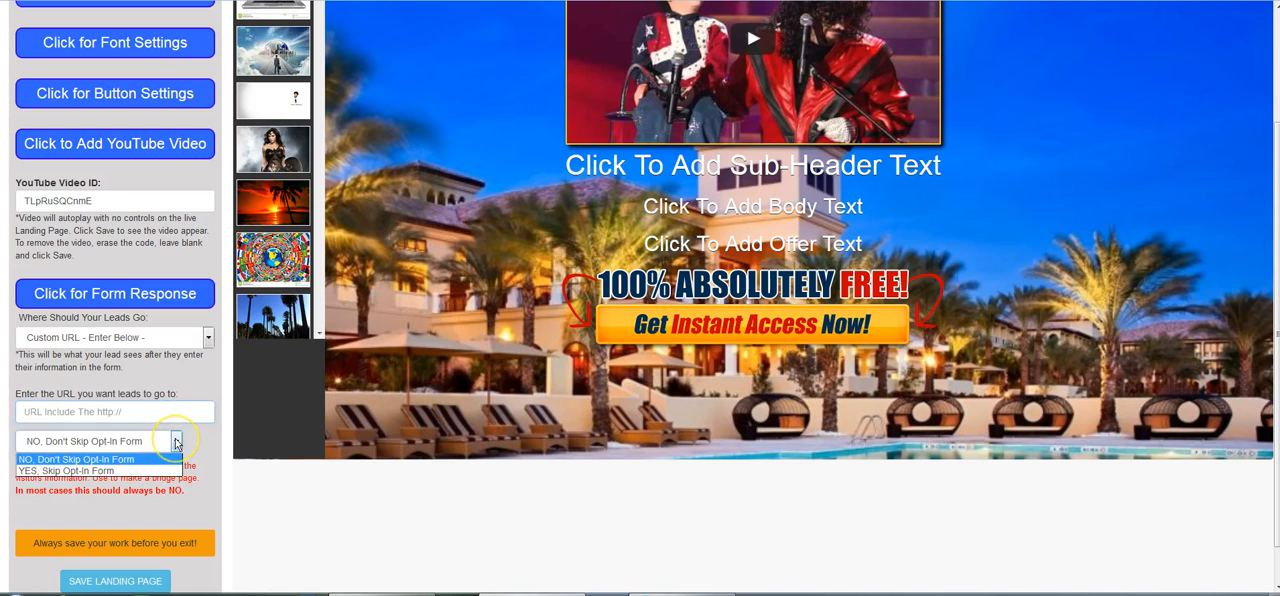
pyautogui.click(166, 446)
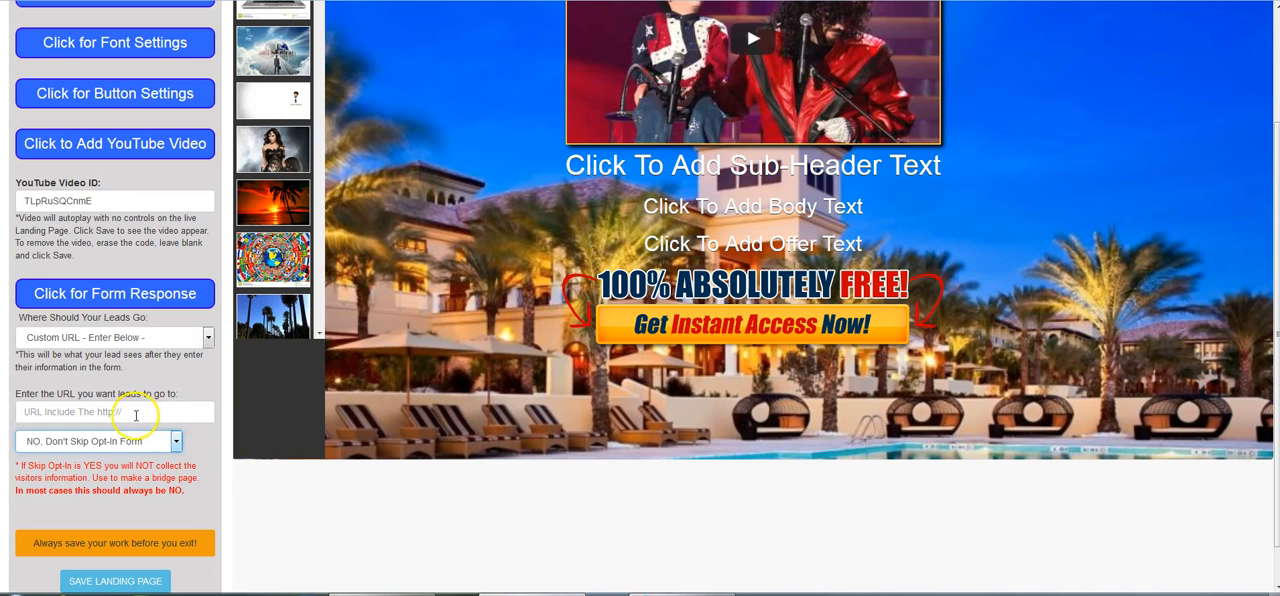
pyautogui.moveTo(17, 396); pyautogui.dragTo(181, 396)
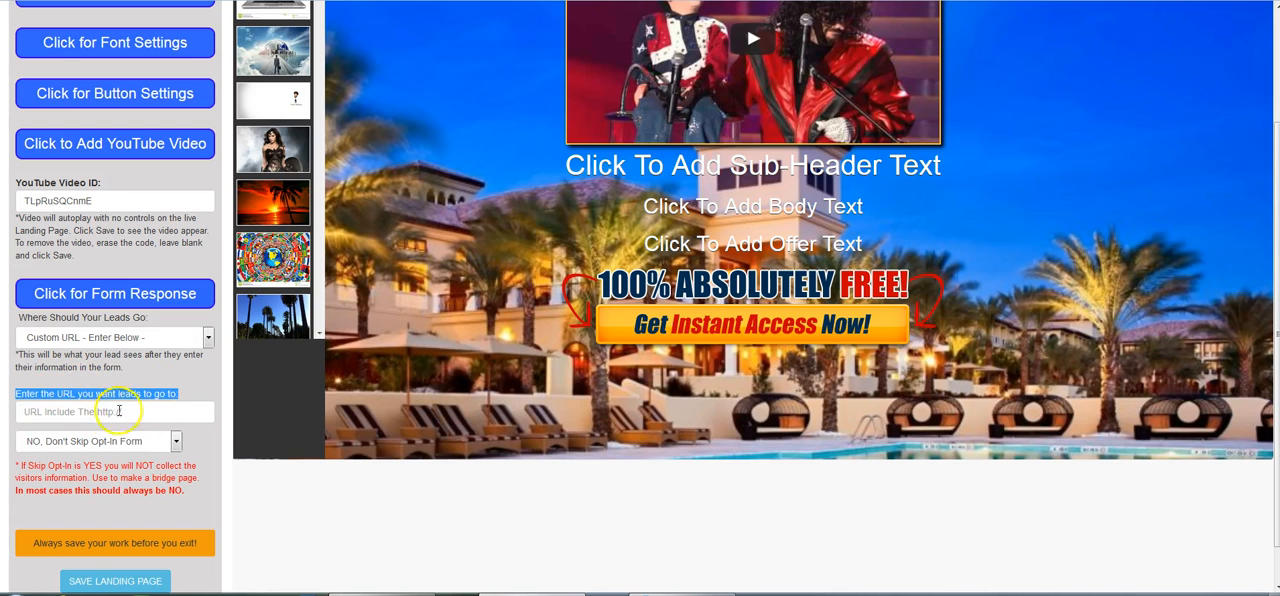
pyautogui.click(176, 443)
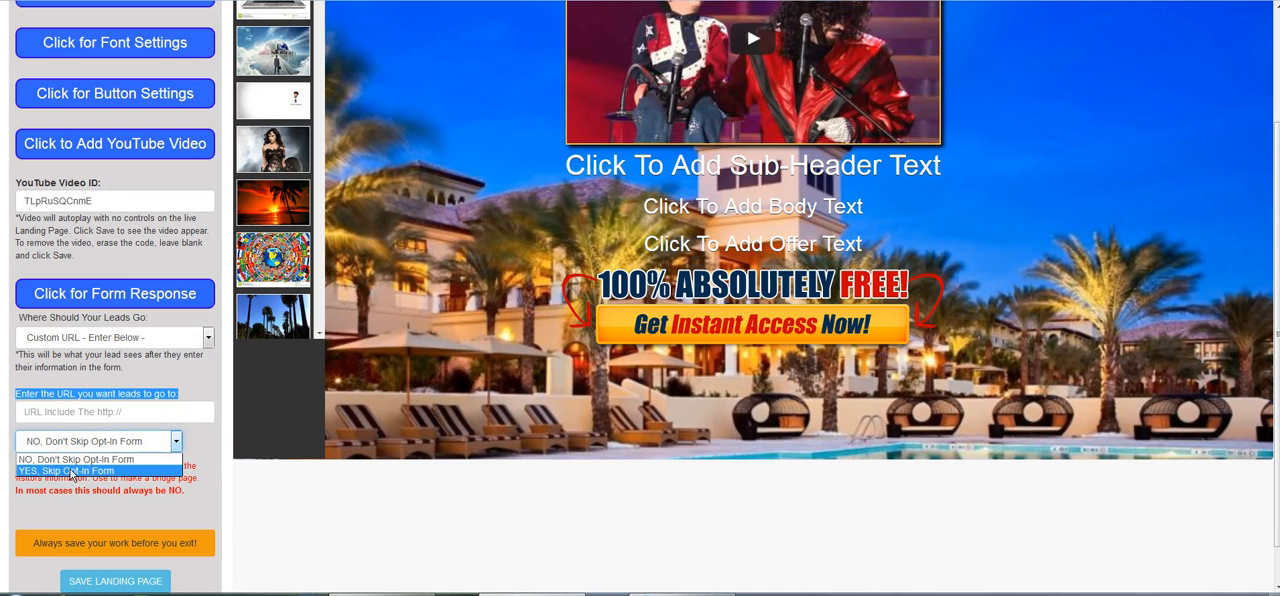
pyautogui.click(190, 447)
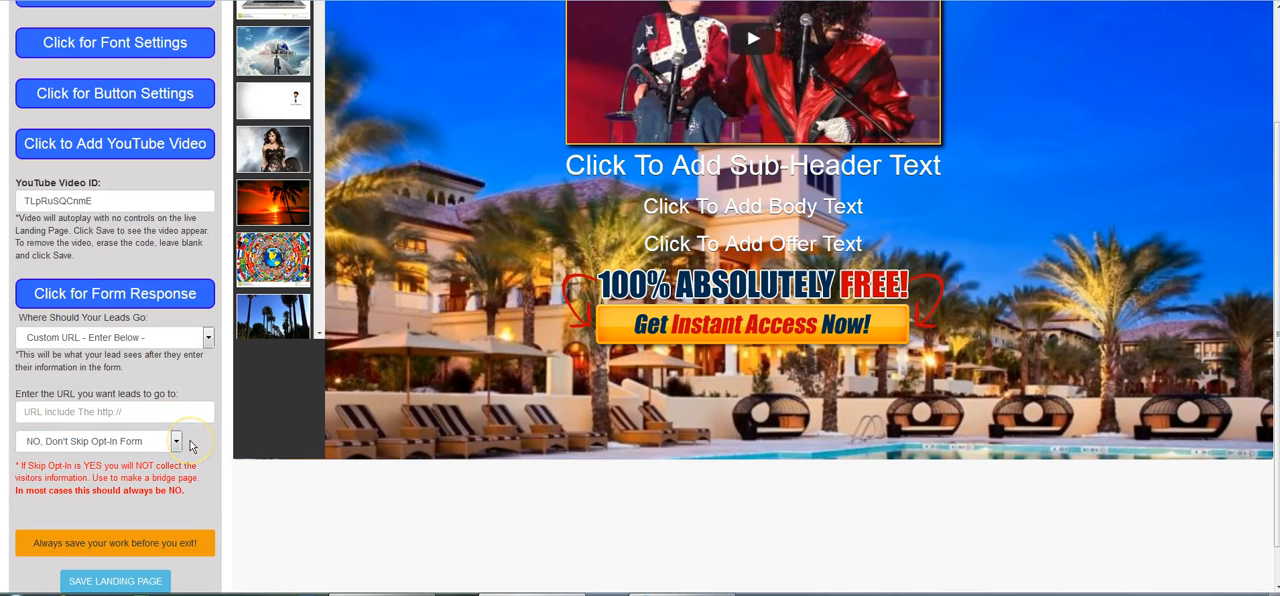
# Save the landing page and return to the members area.
pyautogui.click(120, 582)
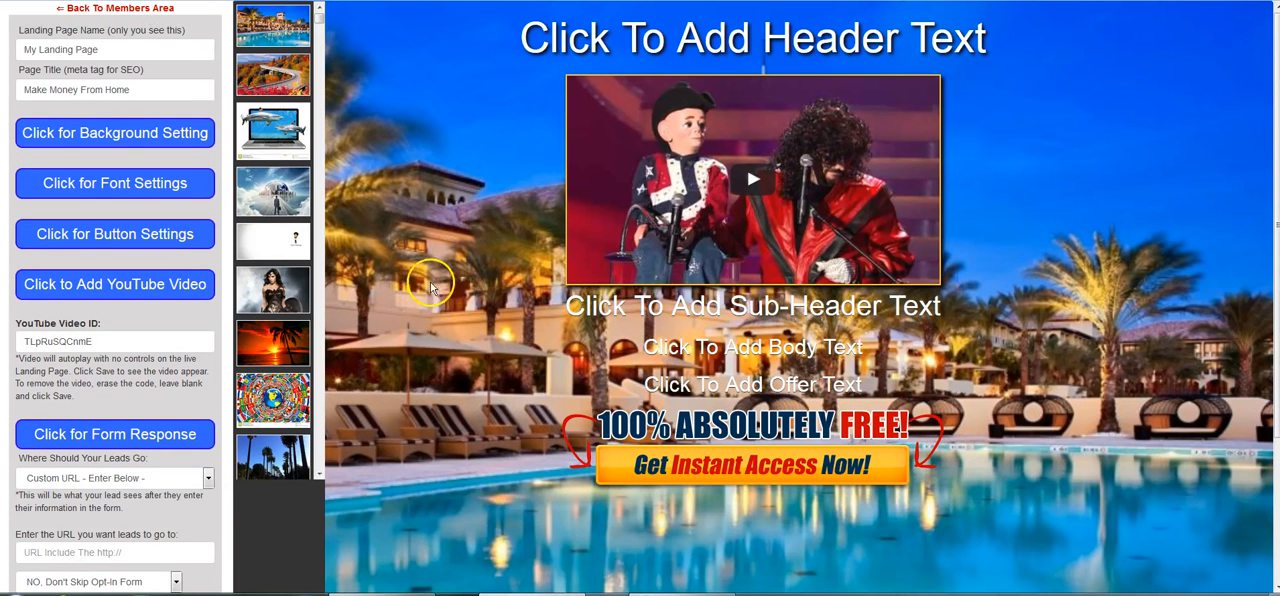
pyautogui.click(129, 12)
pyautogui.moveTo(728, 212)
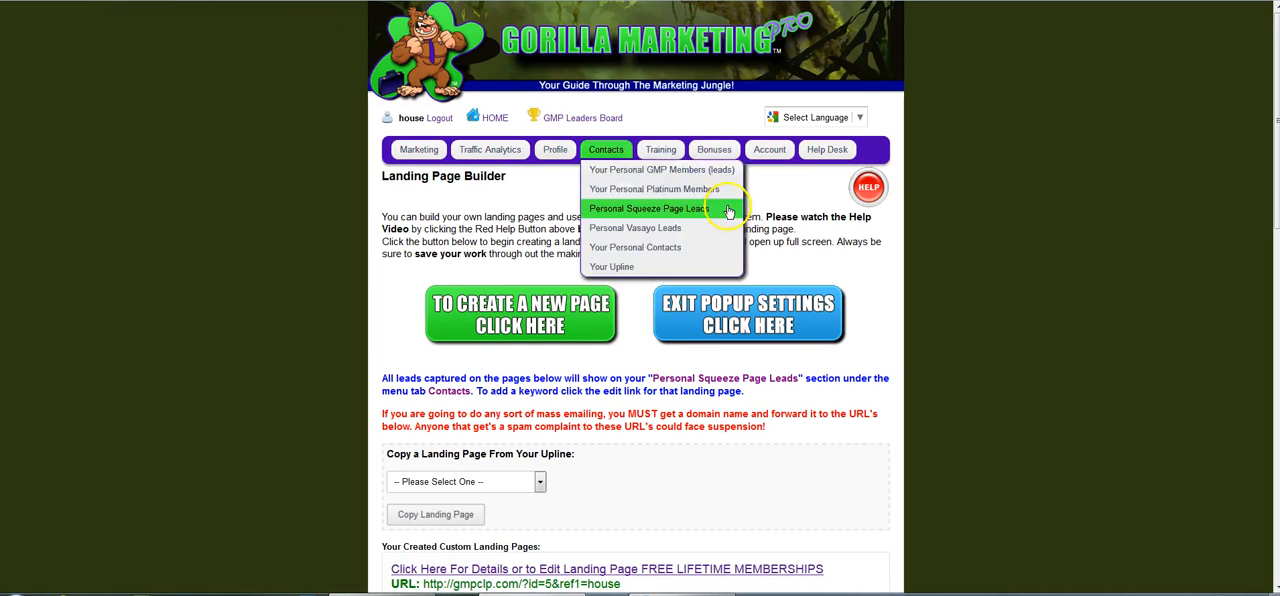
# Find "My Landing Page" with ID 1426 in the list of created custom landing pages and open its details.
pyautogui.scroll(-3, 1023, 330)
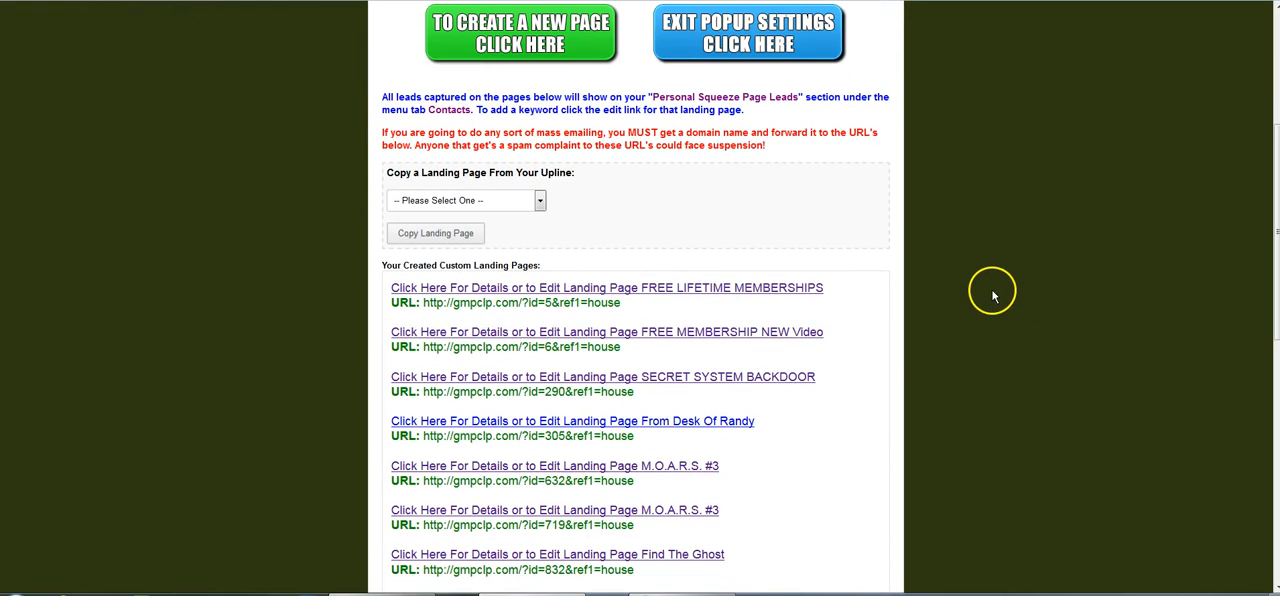
pyautogui.scroll(-2, 990, 297)
pyautogui.scroll(-2, 986, 298)
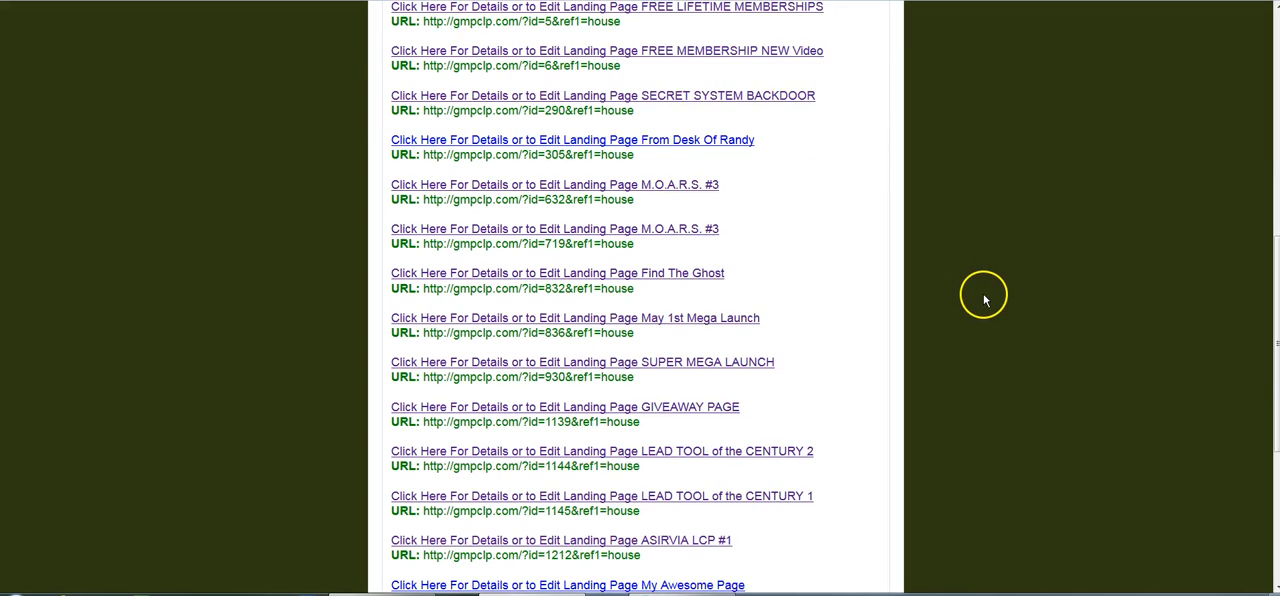
pyautogui.scroll(-2, 984, 299)
pyautogui.scroll(-2, 980, 318)
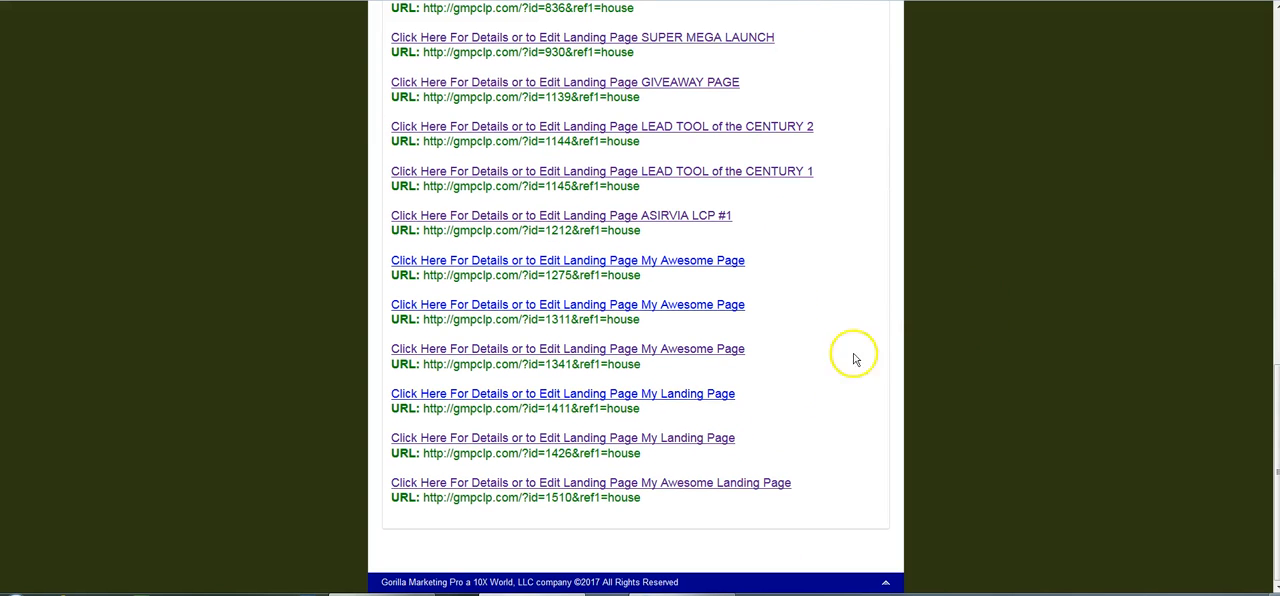
pyautogui.moveTo(642, 455); pyautogui.dragTo(424, 455)
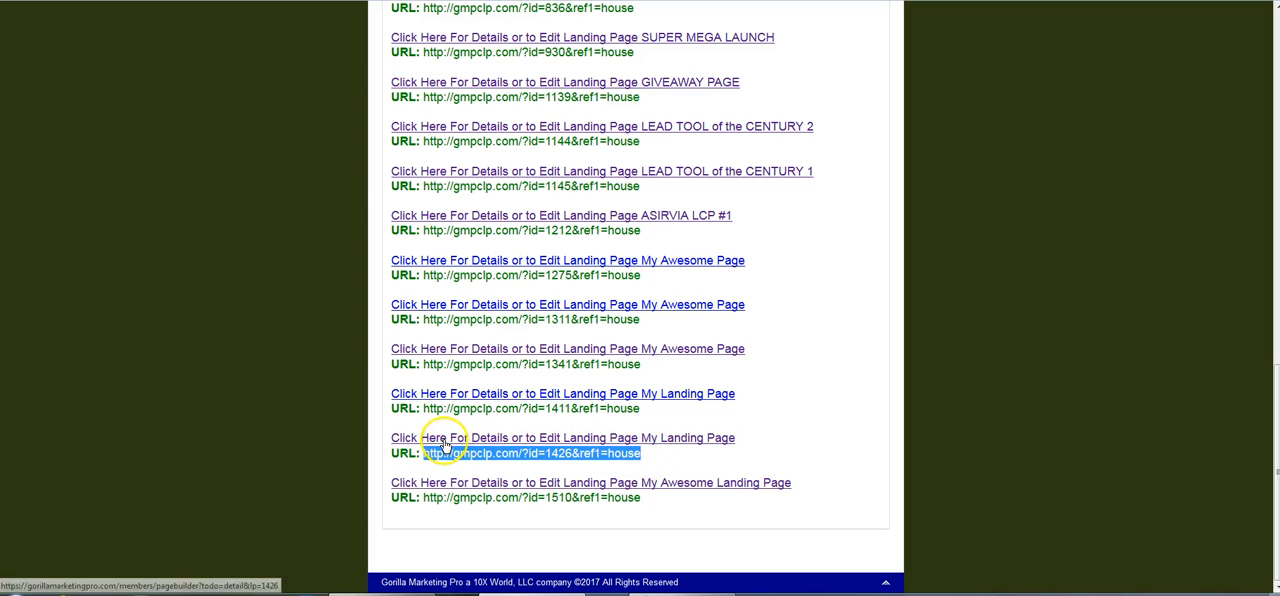
pyautogui.click(560, 443)
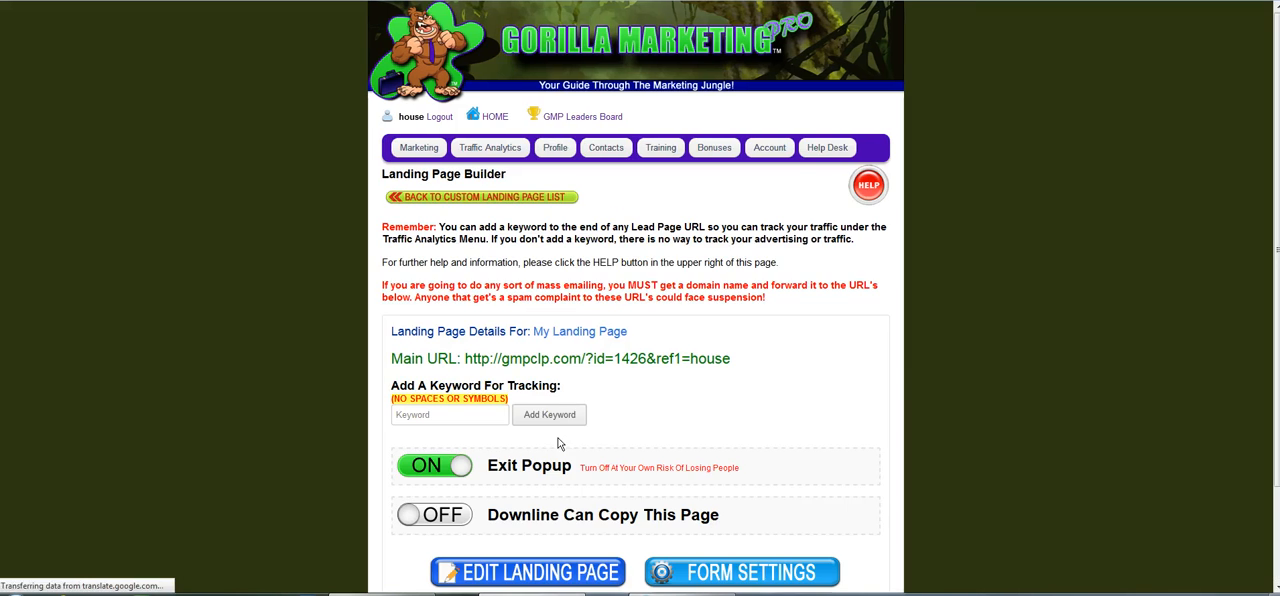
# Add the tracking keyword "Safelist" to the landing page and select the new tracking URL.
pyautogui.scroll(-2, 968, 362)
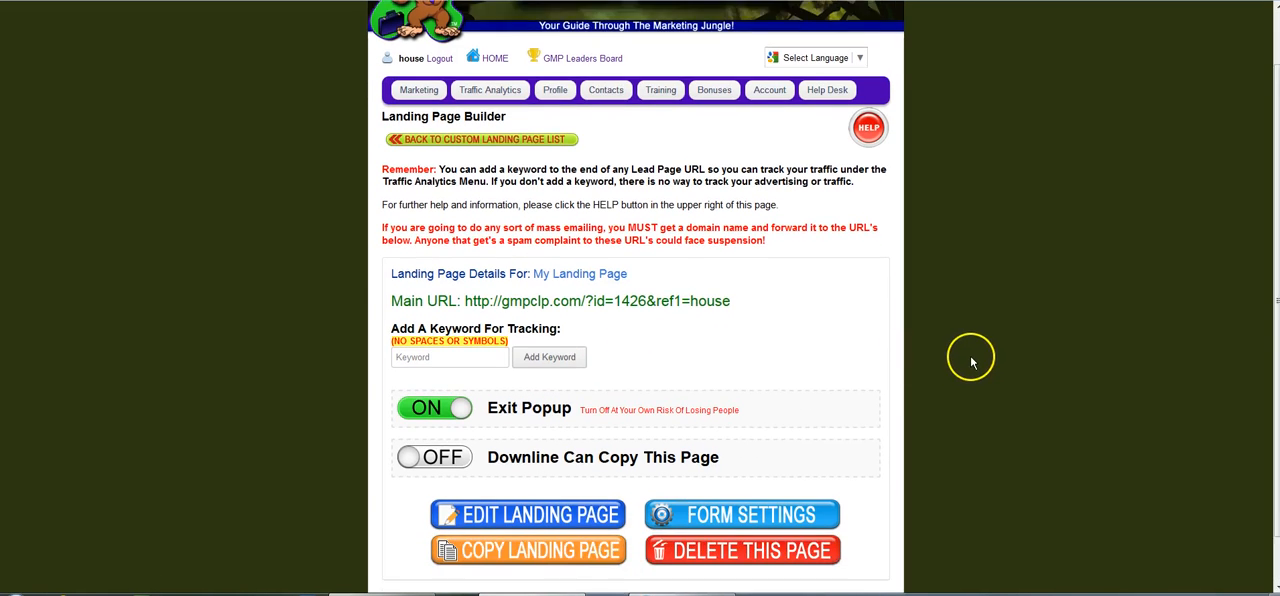
pyautogui.click(466, 308)
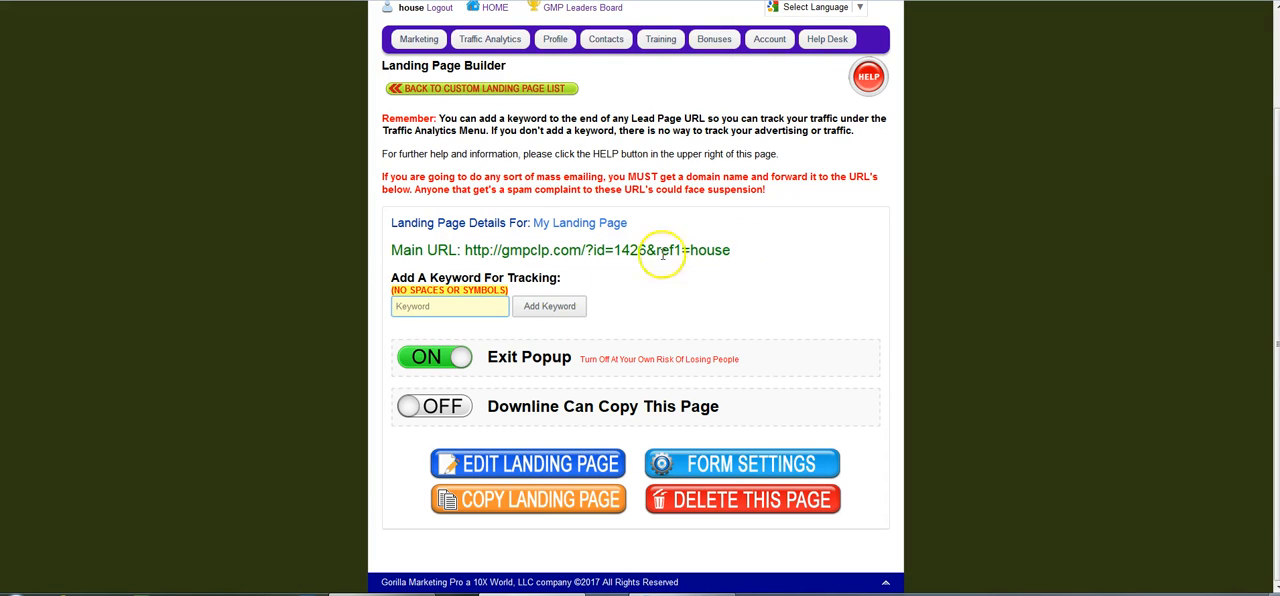
pyautogui.click(449, 306)
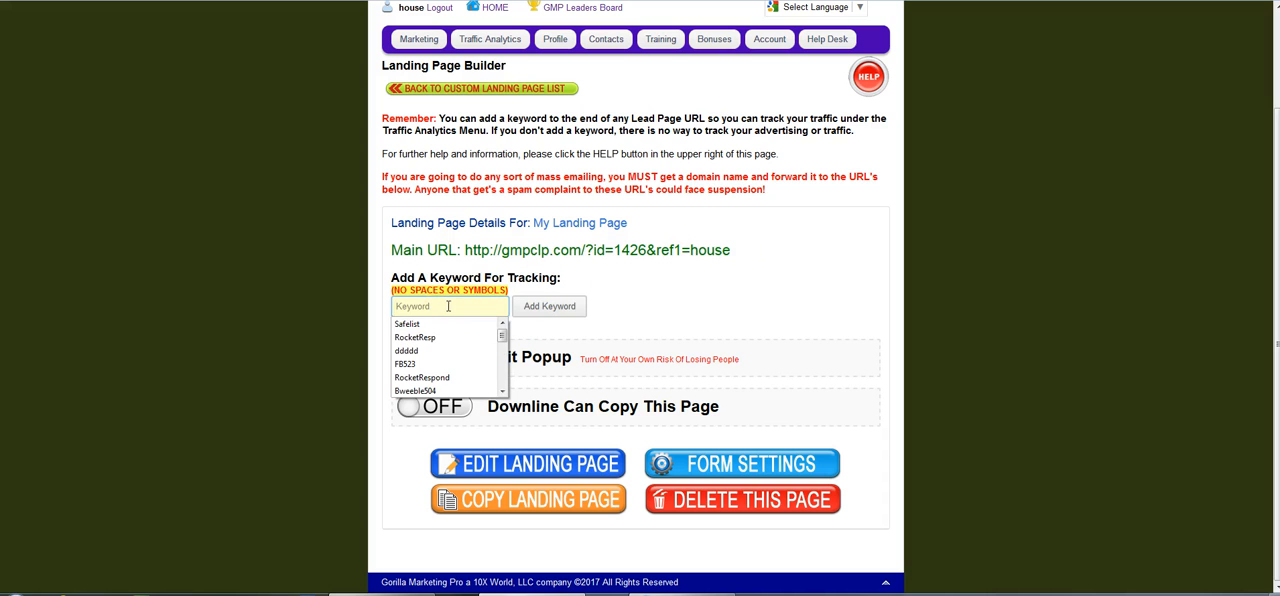
pyautogui.click(437, 324)
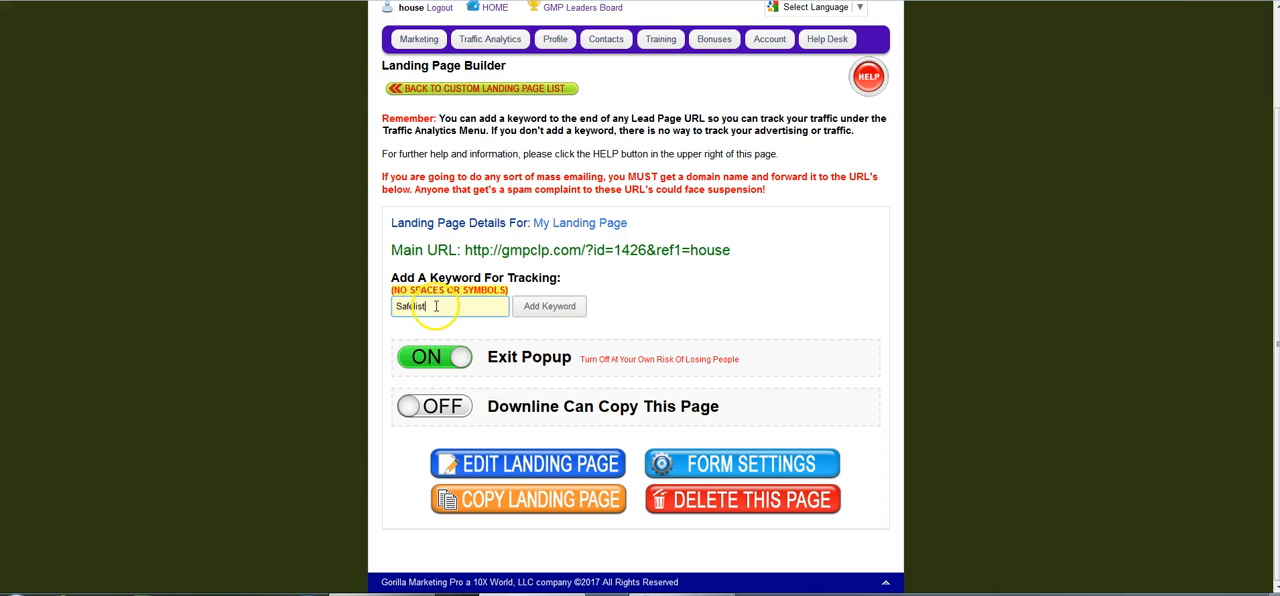
pyautogui.click(550, 308)
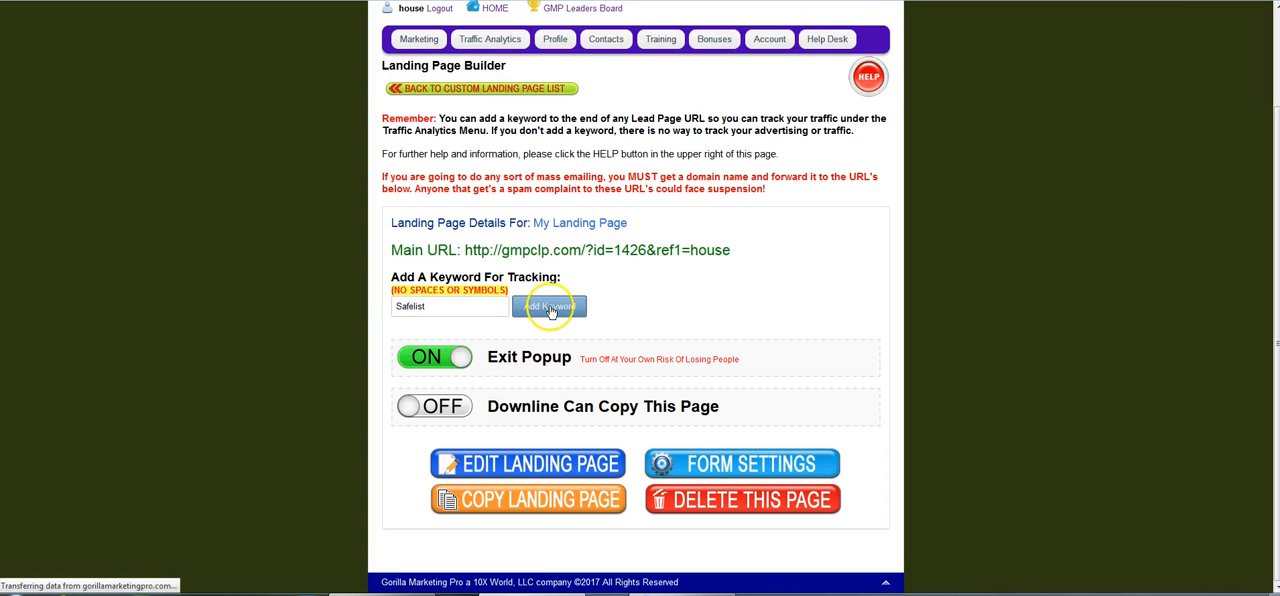
pyautogui.moveTo(716, 461); pyautogui.dragTo(360, 465)
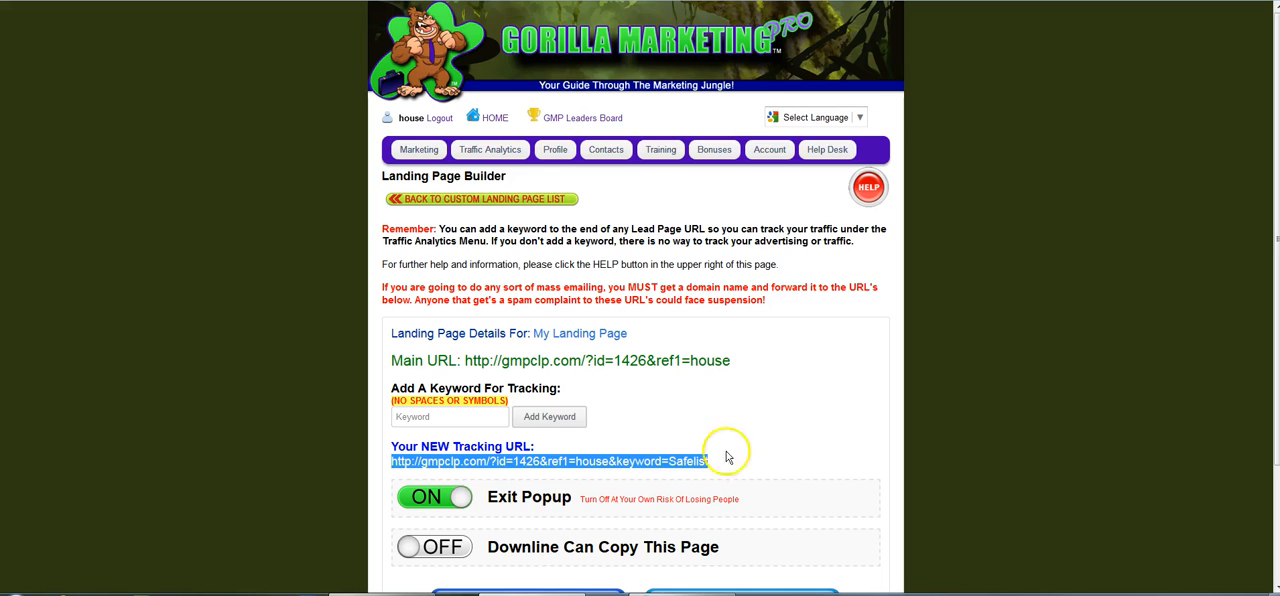
# Open the landing page's form settings and review the sample capture form.
pyautogui.scroll(-3, 793, 391)
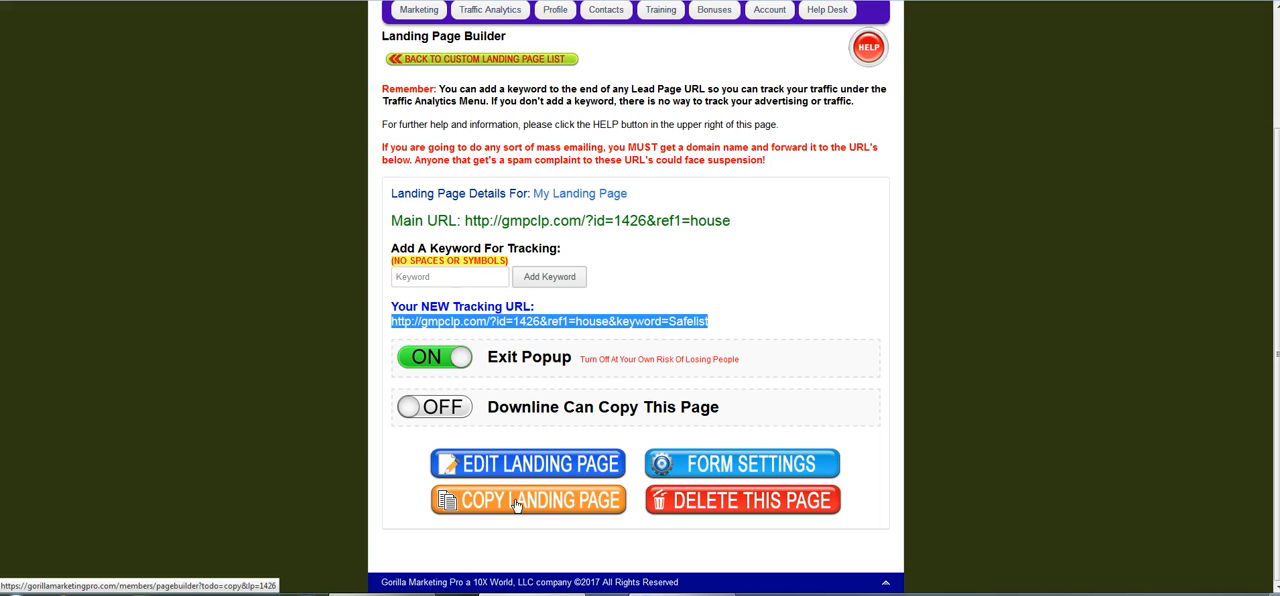
pyautogui.click(745, 465)
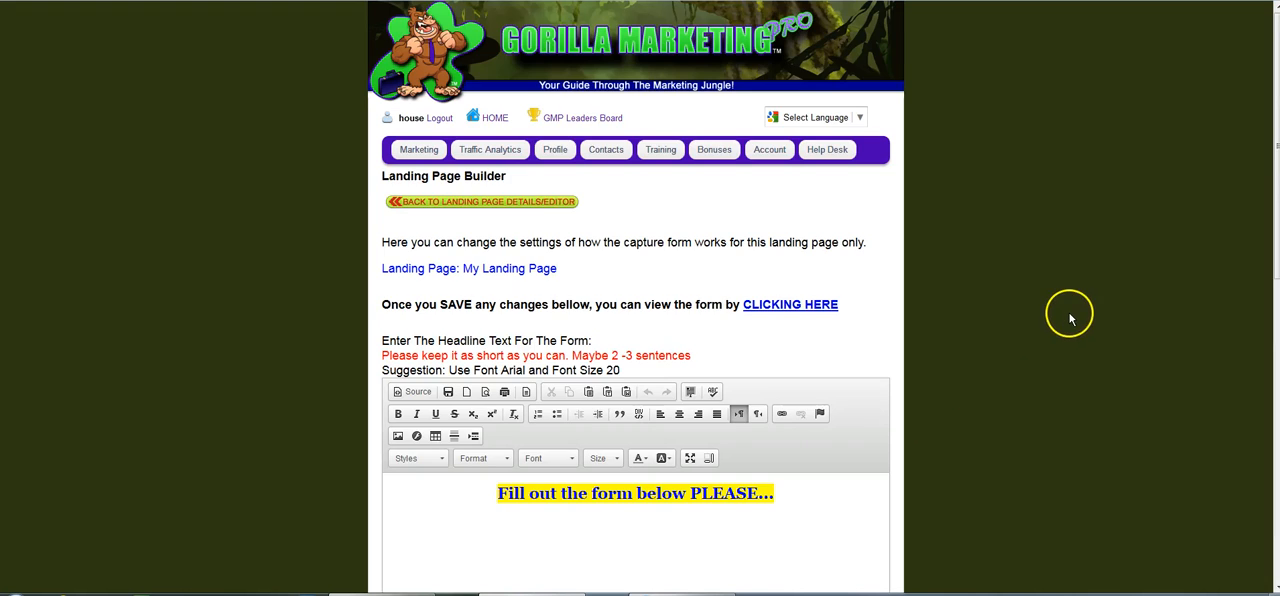
pyautogui.scroll(-5, 1052, 340)
pyautogui.scroll(-2, 1060, 306)
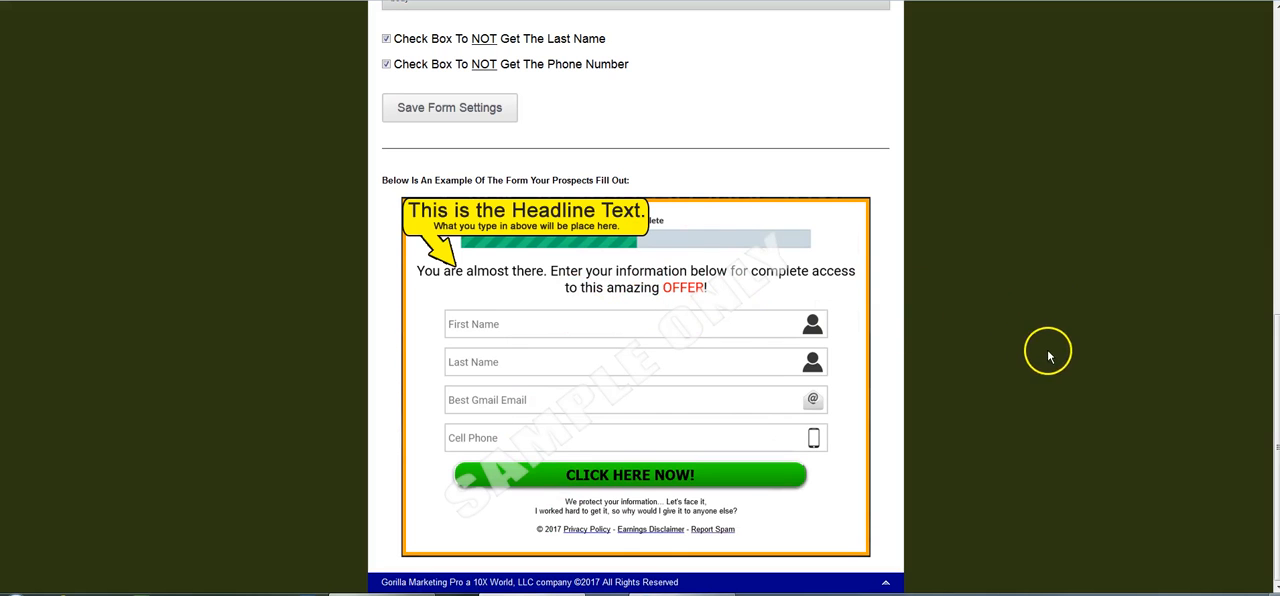
# Select the form headline "Fill out the form below PLEASE..." and toggle its bold formatting off and back on.
pyautogui.scroll(4, 1064, 344)
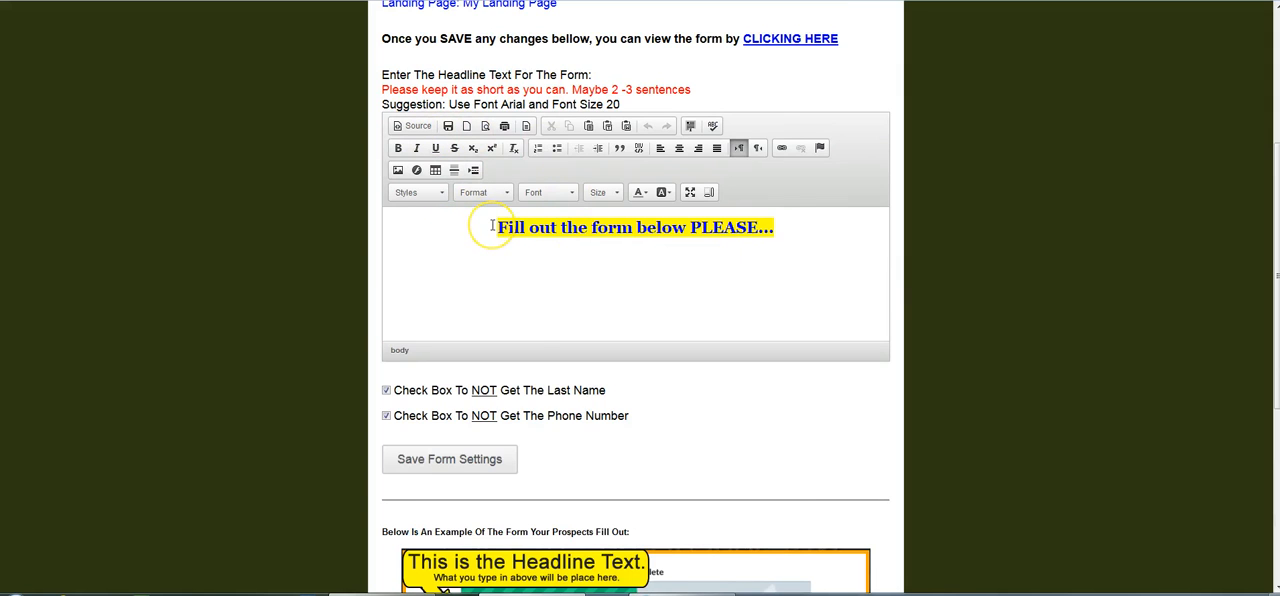
pyautogui.click(492, 226)
pyautogui.moveTo(540, 228); pyautogui.dragTo(792, 221)
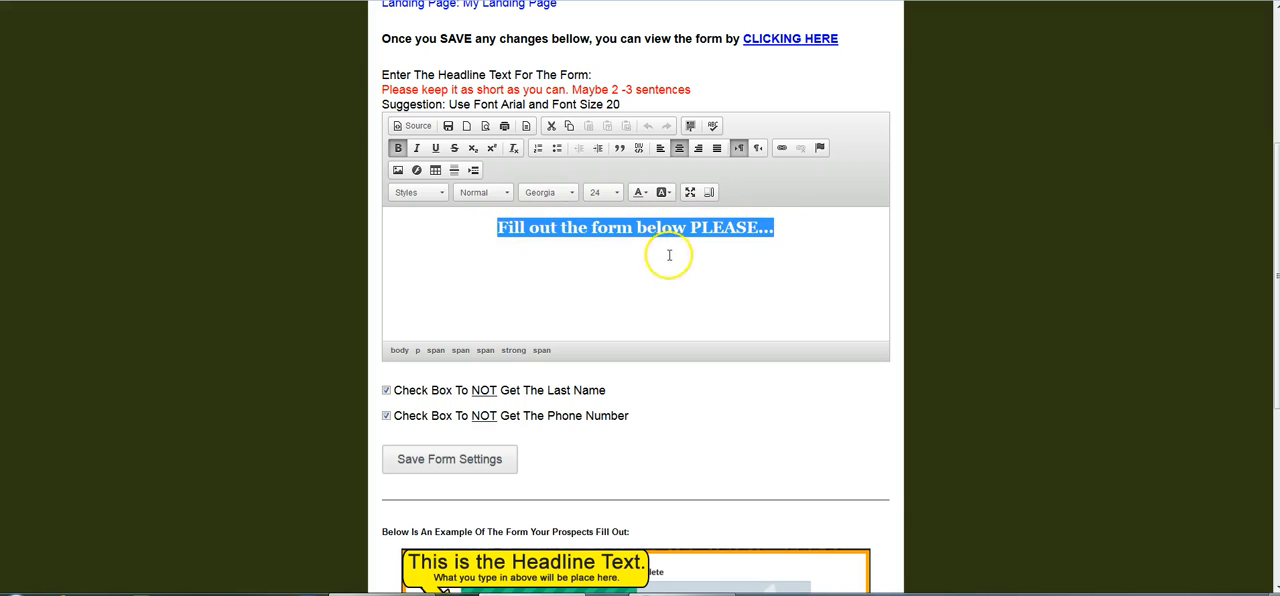
pyautogui.click(398, 148)
pyautogui.click(398, 148)
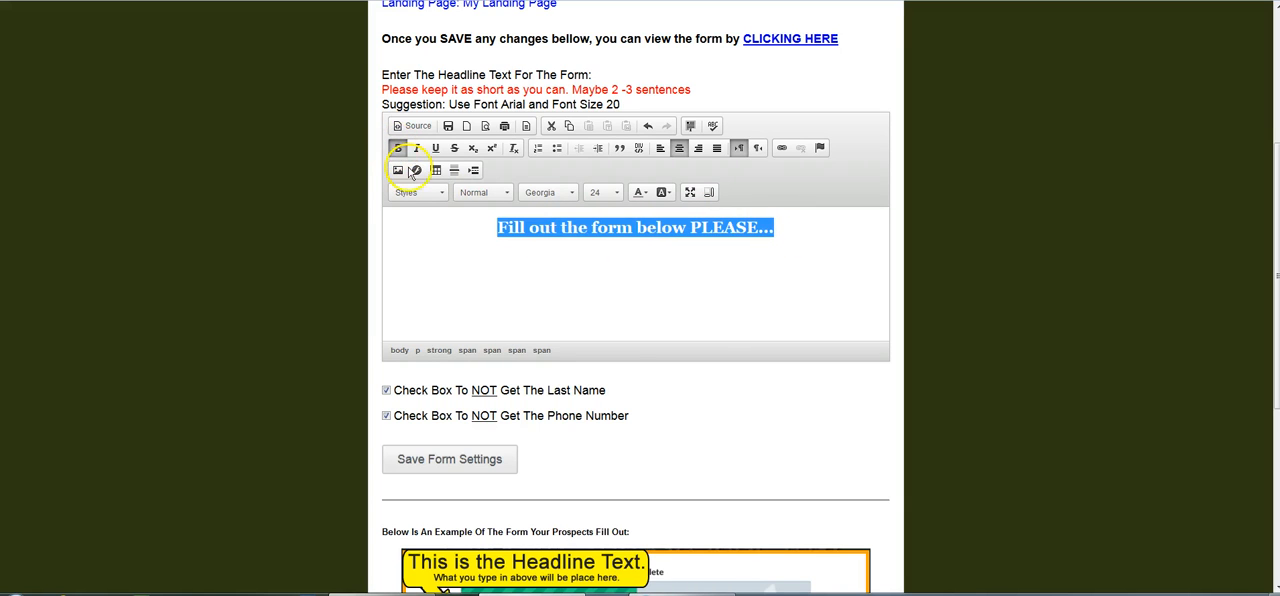
# Try the Tahoma font on the form headline, and switch it back to Georgia.
pyautogui.click(568, 195)
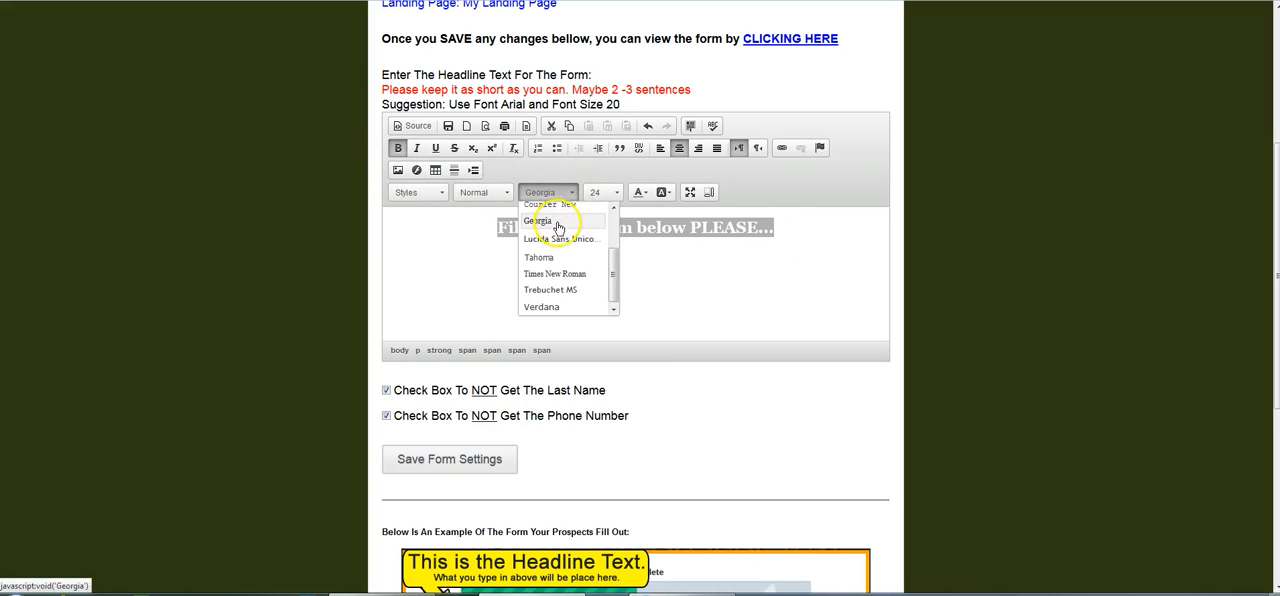
pyautogui.click(548, 257)
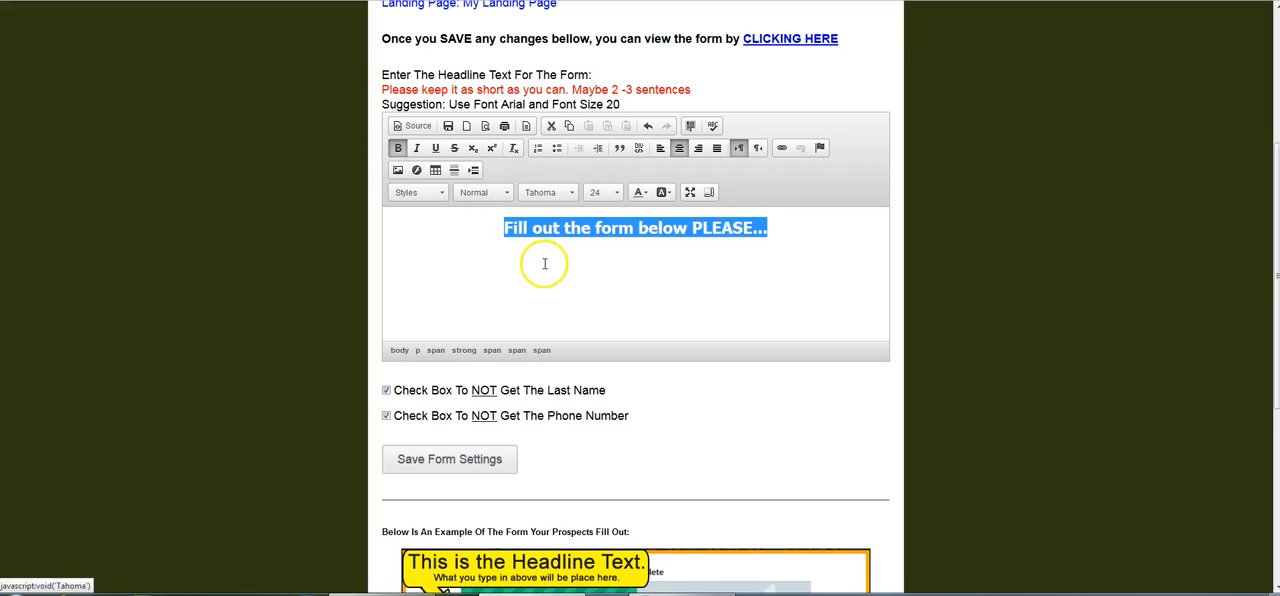
pyautogui.click(570, 195)
pyautogui.click(556, 213)
# Set the form headline's font size to 22 and highlight the headline instructions above the editor.
pyautogui.click(602, 192)
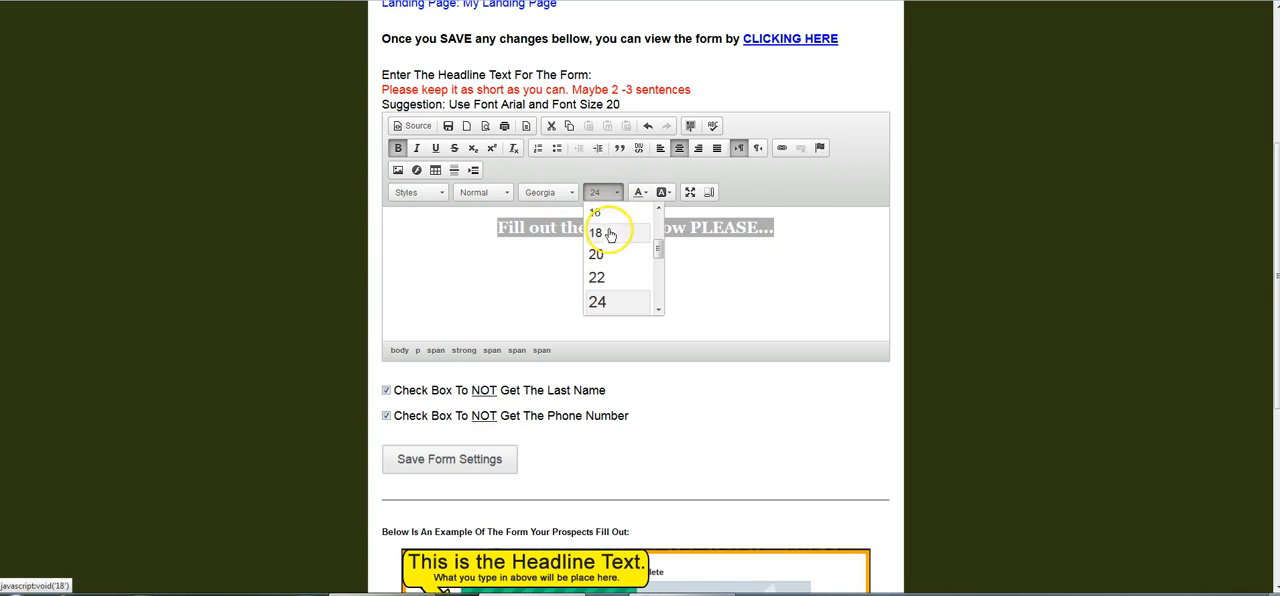
pyautogui.click(597, 277)
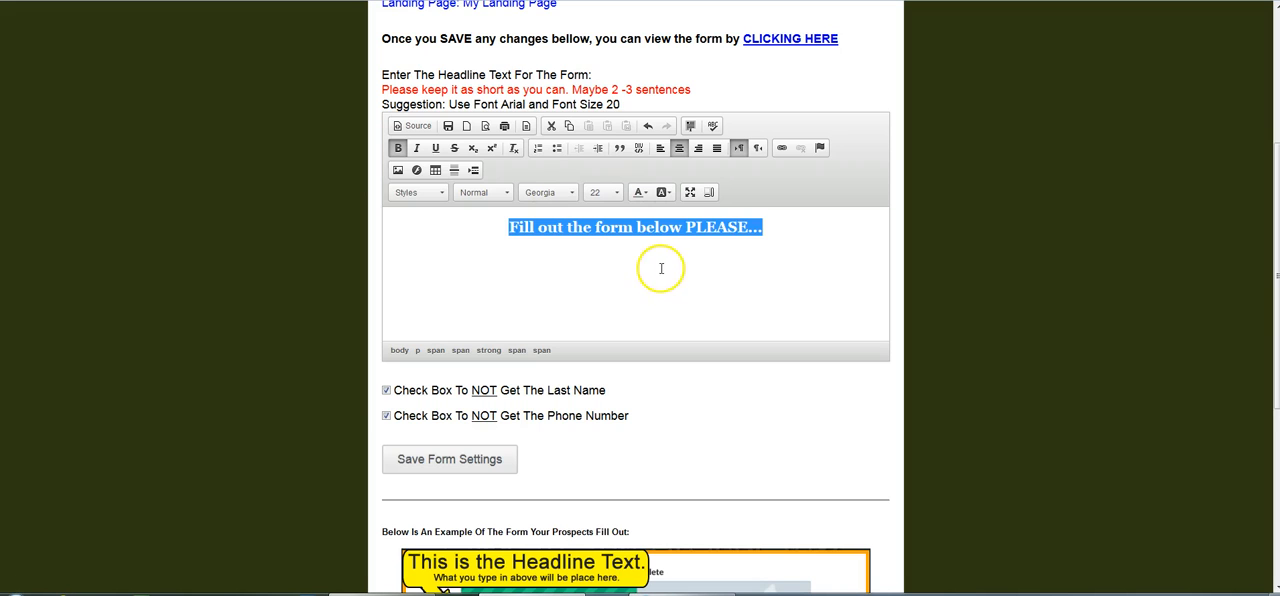
pyautogui.moveTo(382, 75); pyautogui.dragTo(737, 94)
pyautogui.click(729, 88)
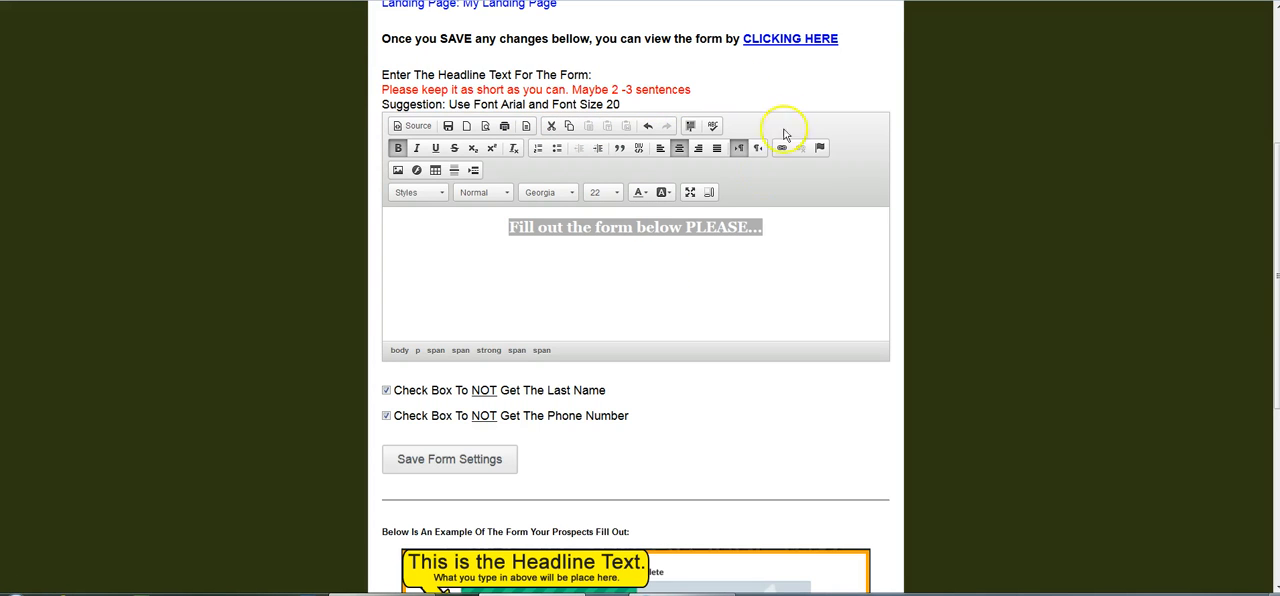
# Set the form headline's text colour to blue, view the background colour choices, and deselect the headline.
pyautogui.click(644, 193)
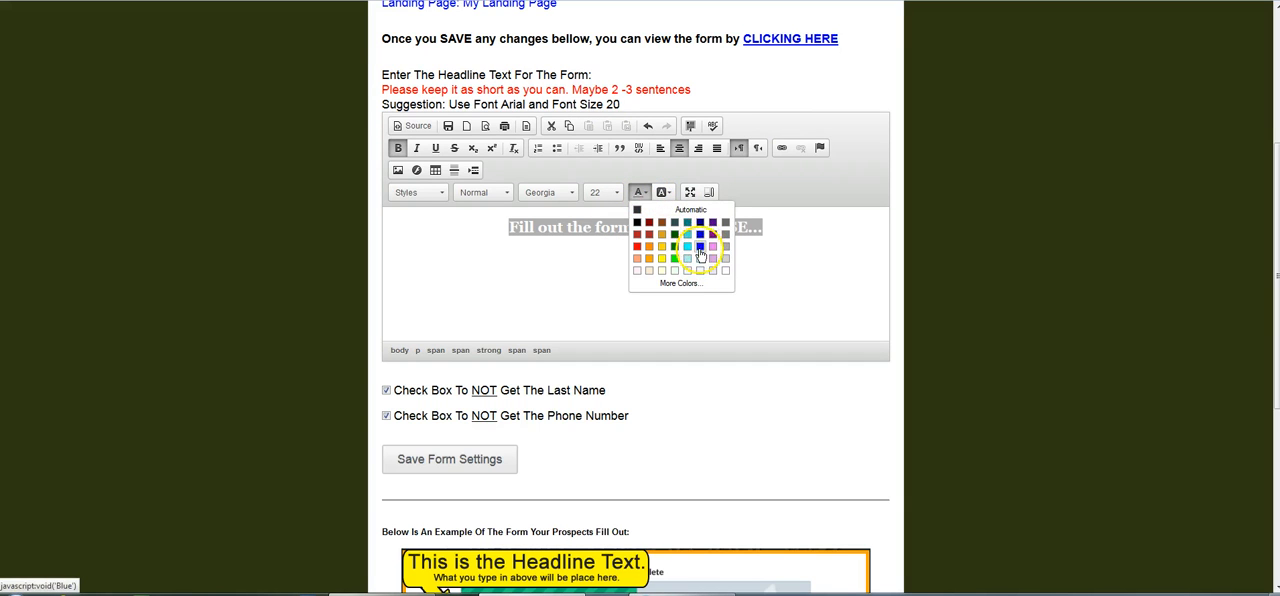
pyautogui.click(700, 248)
pyautogui.click(664, 192)
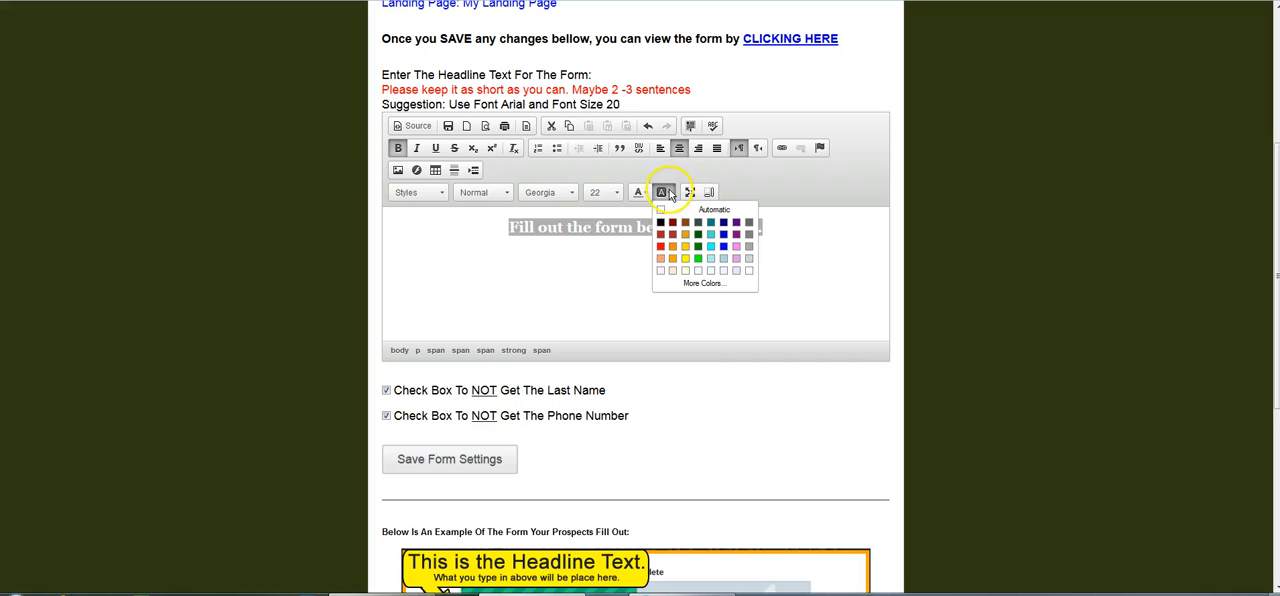
pyautogui.click(839, 284)
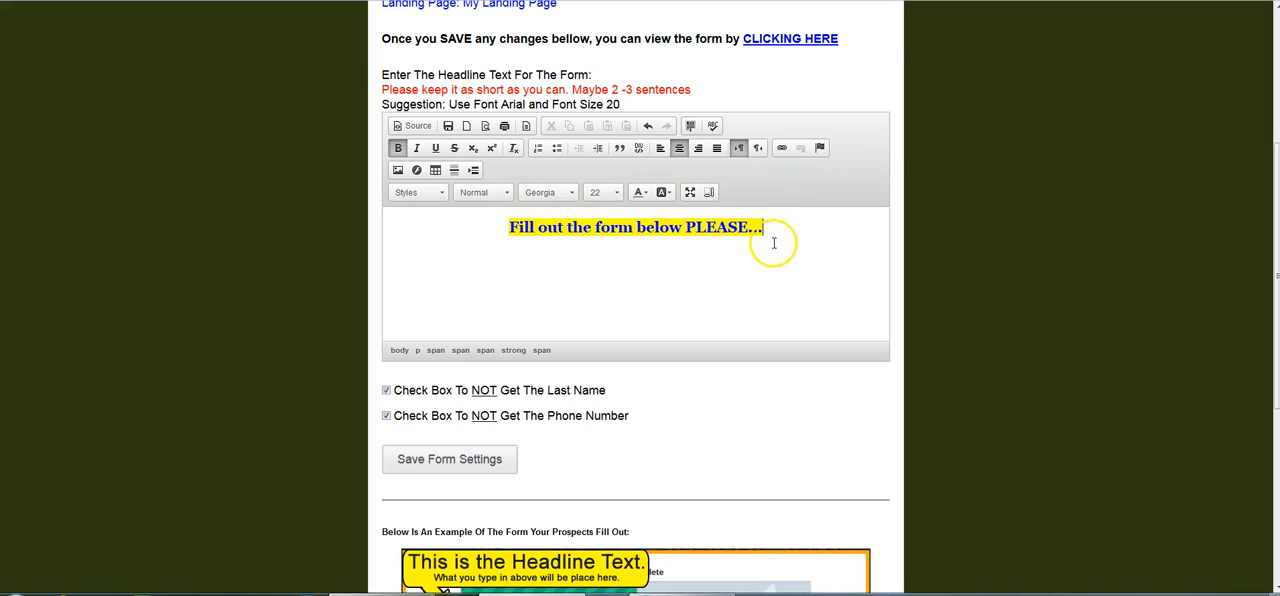
# Toggle the options to not collect the last name and phone number off and back on, and save the form settings.
pyautogui.click(386, 391)
pyautogui.click(386, 416)
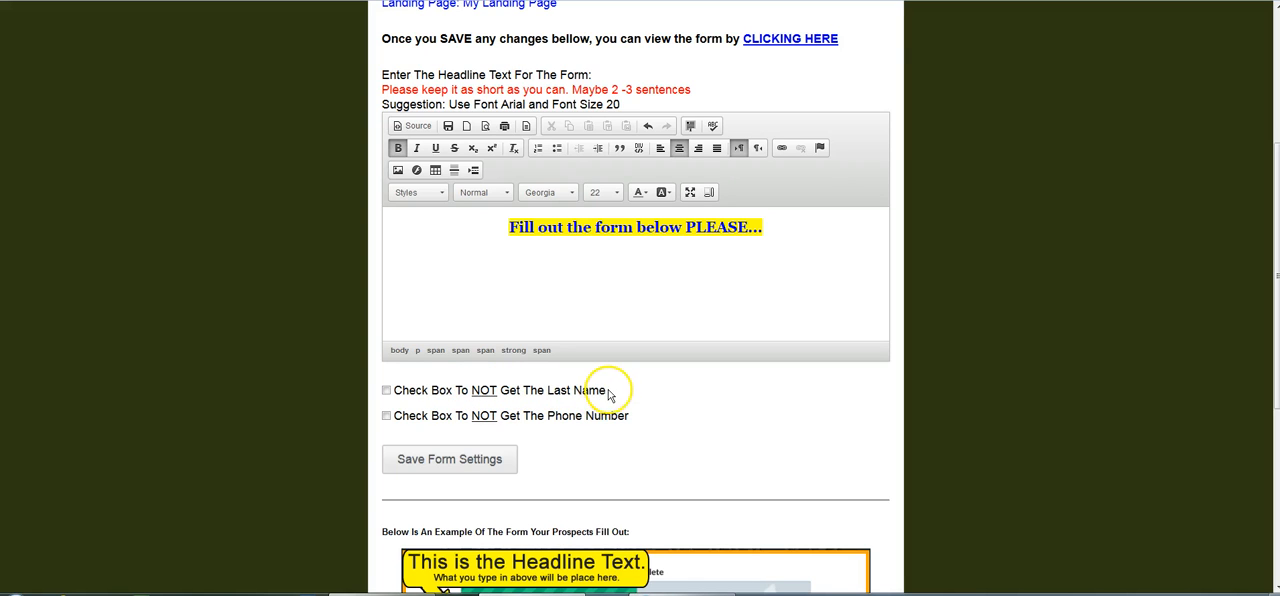
pyautogui.click(386, 391)
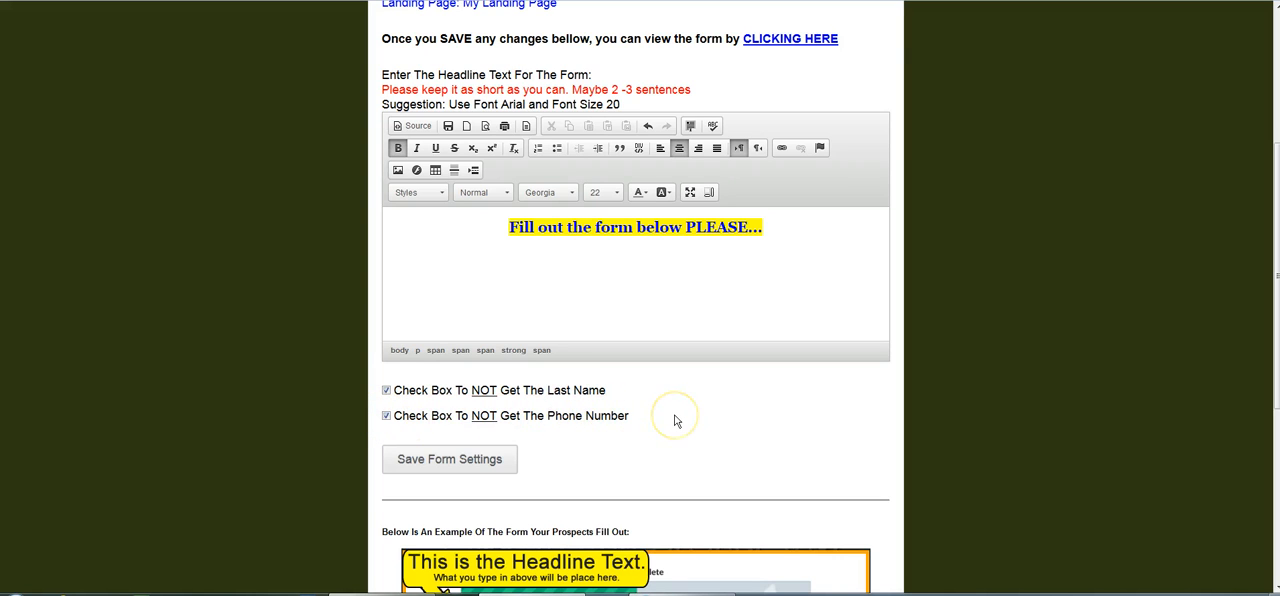
pyautogui.click(479, 465)
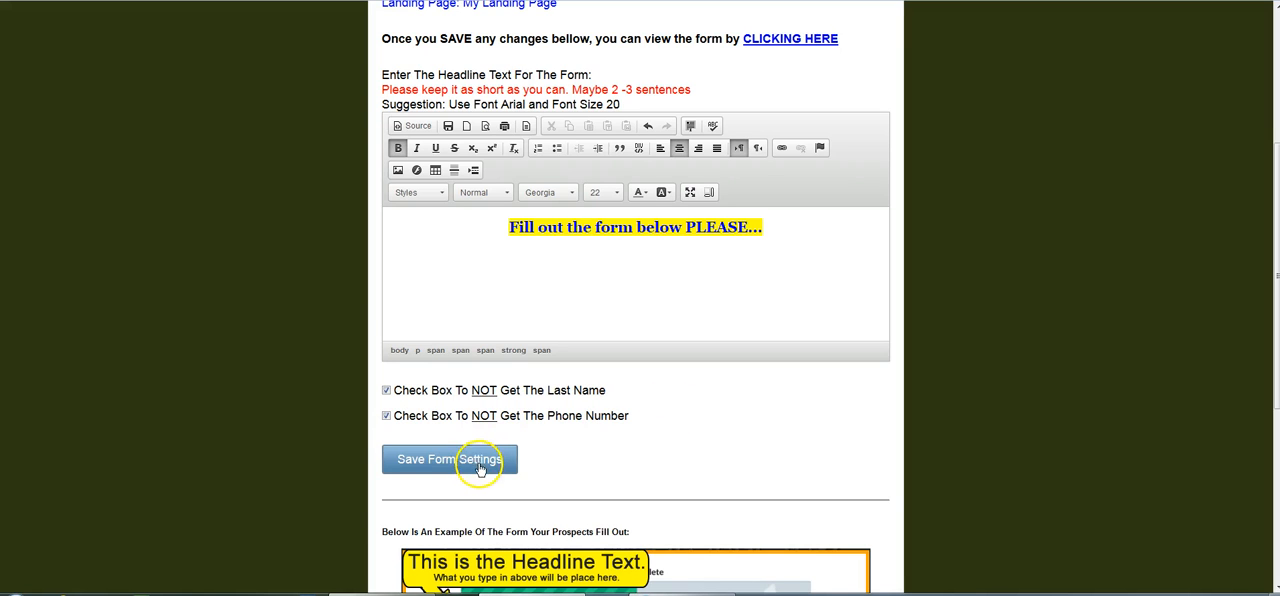
pyautogui.click(452, 466)
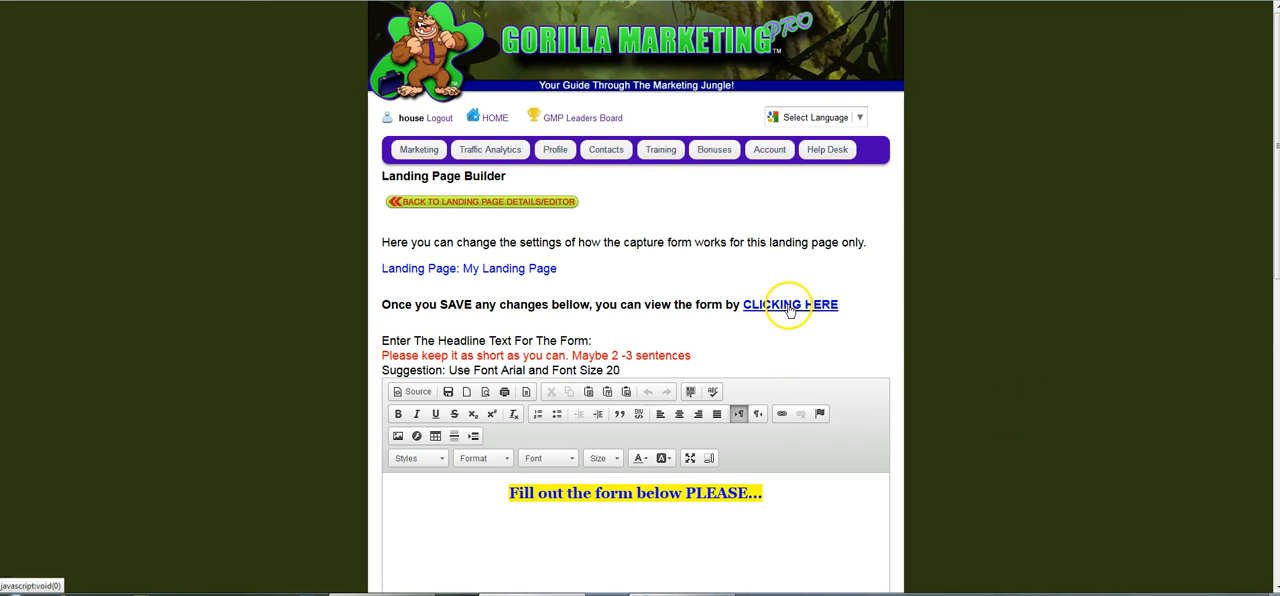
# Preview the saved capture form, close the preview, and return to the landing page details.
pyautogui.click(790, 310)
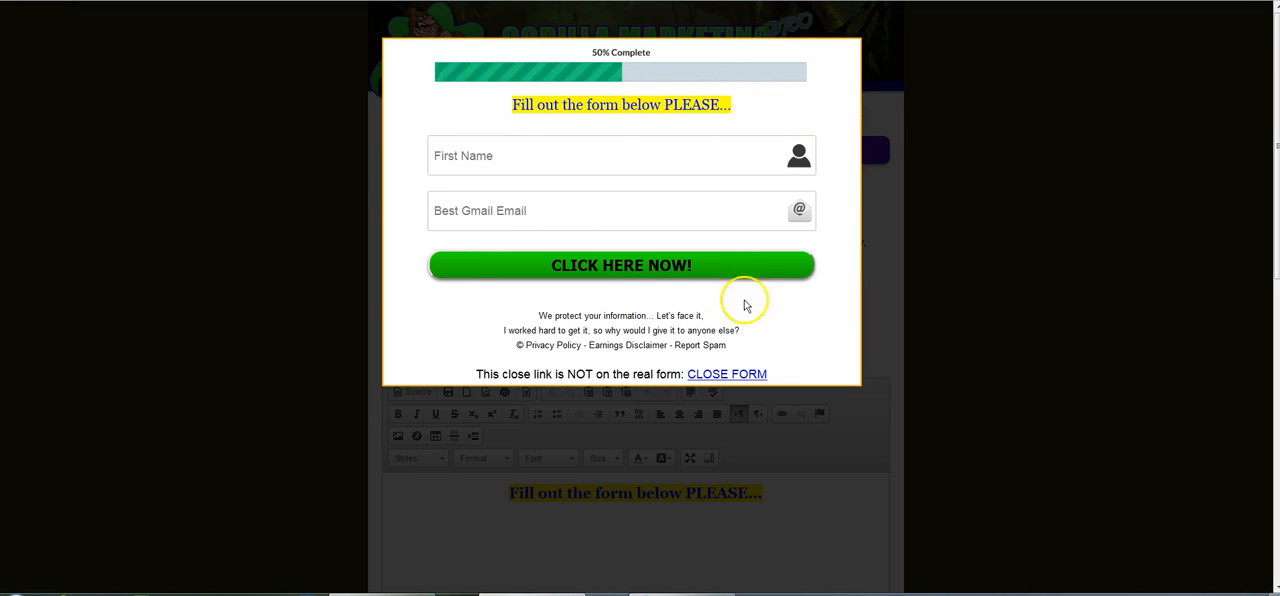
pyautogui.click(730, 373)
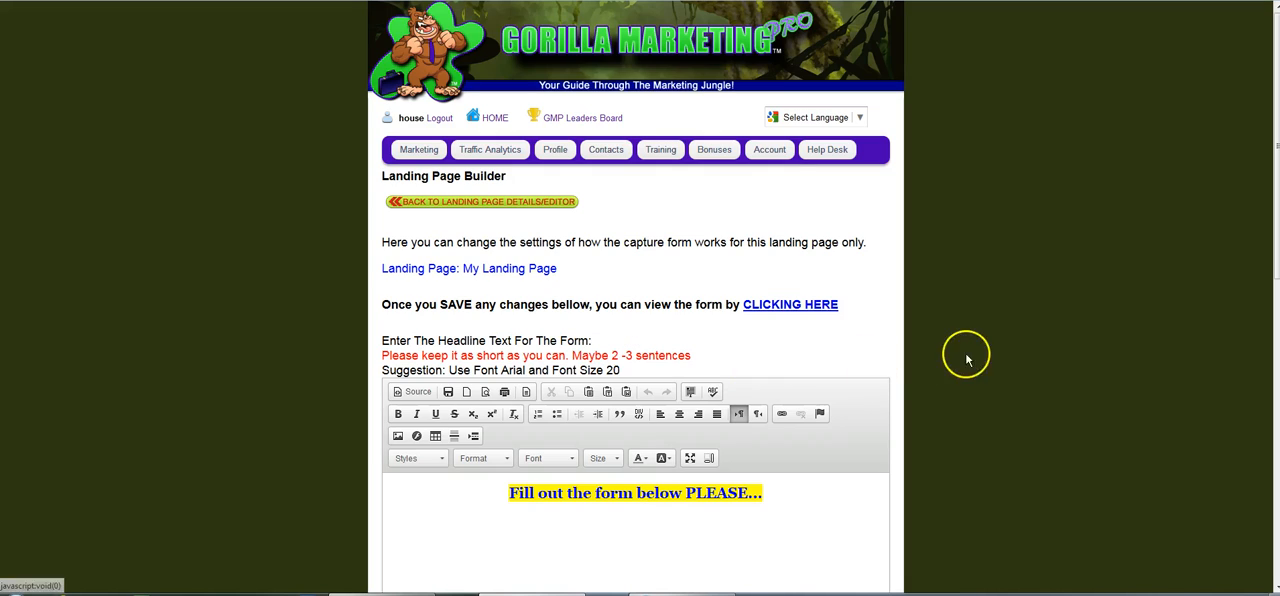
pyautogui.click(491, 204)
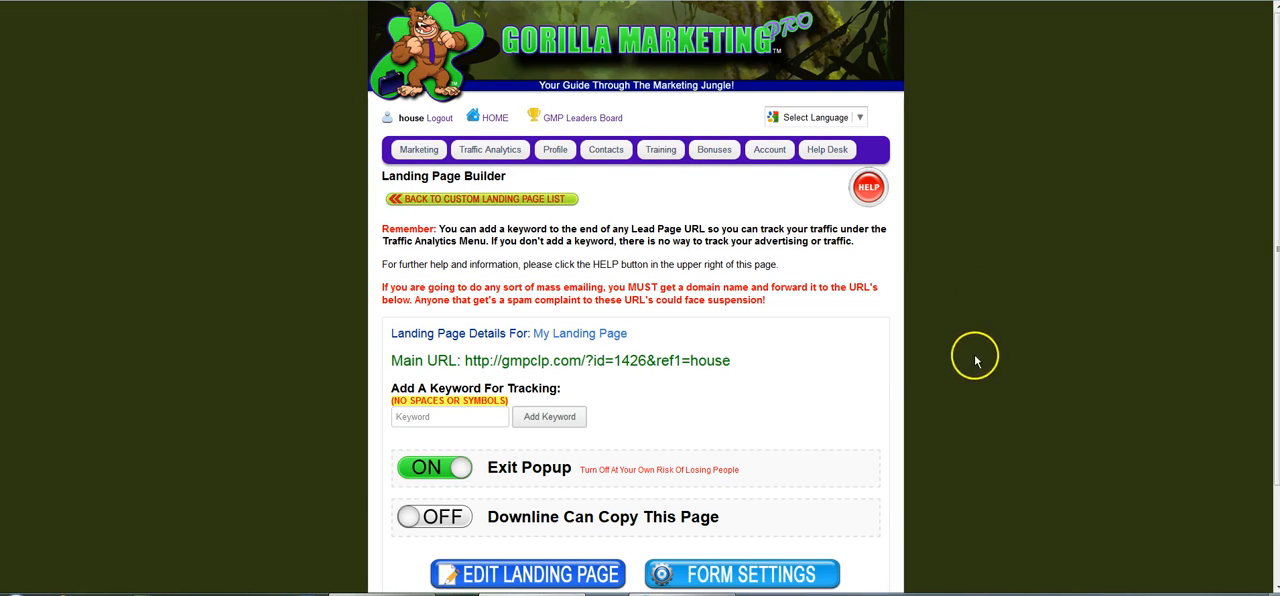